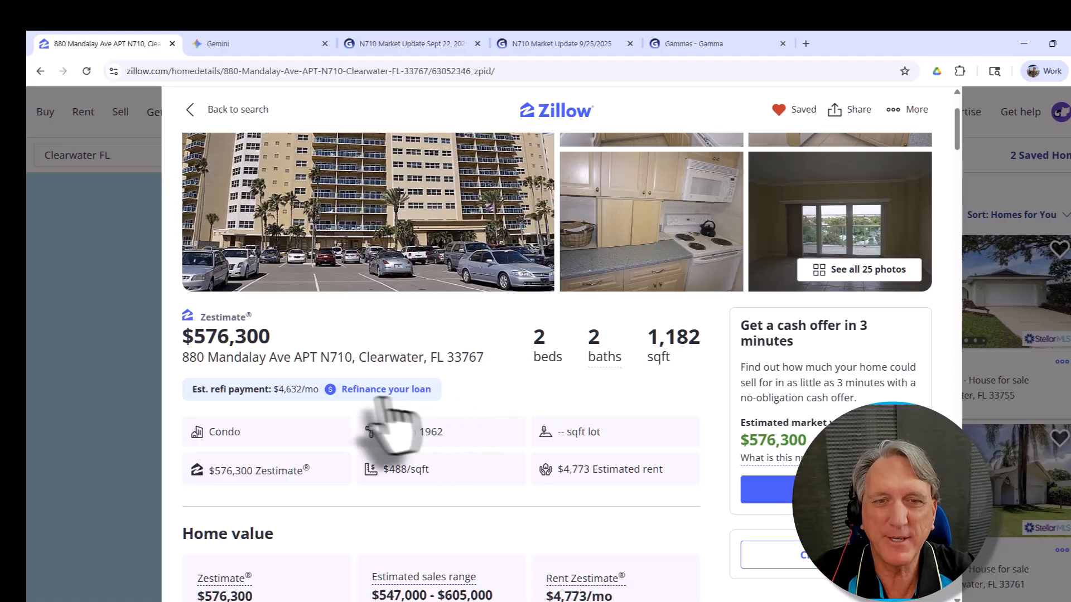
# Step: Scroll the 1962 condo listing to its $800 monthly HOA fee, highlight it, and select the listing's URL
pyautogui.scroll(-2, 406, 419)
pyautogui.scroll(-12, 397, 417)
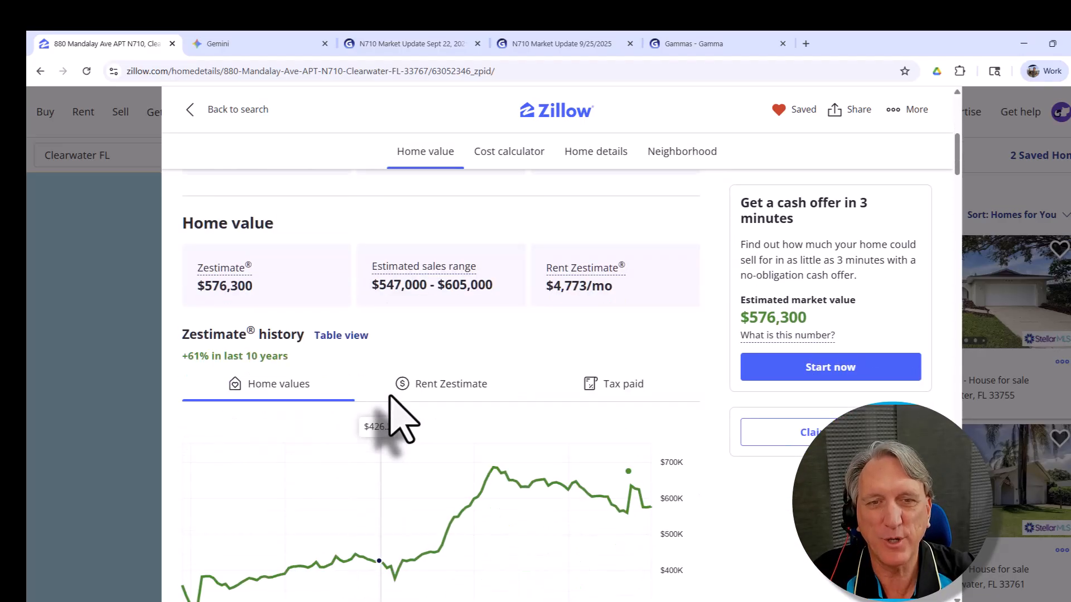
pyautogui.scroll(-14, 390, 397)
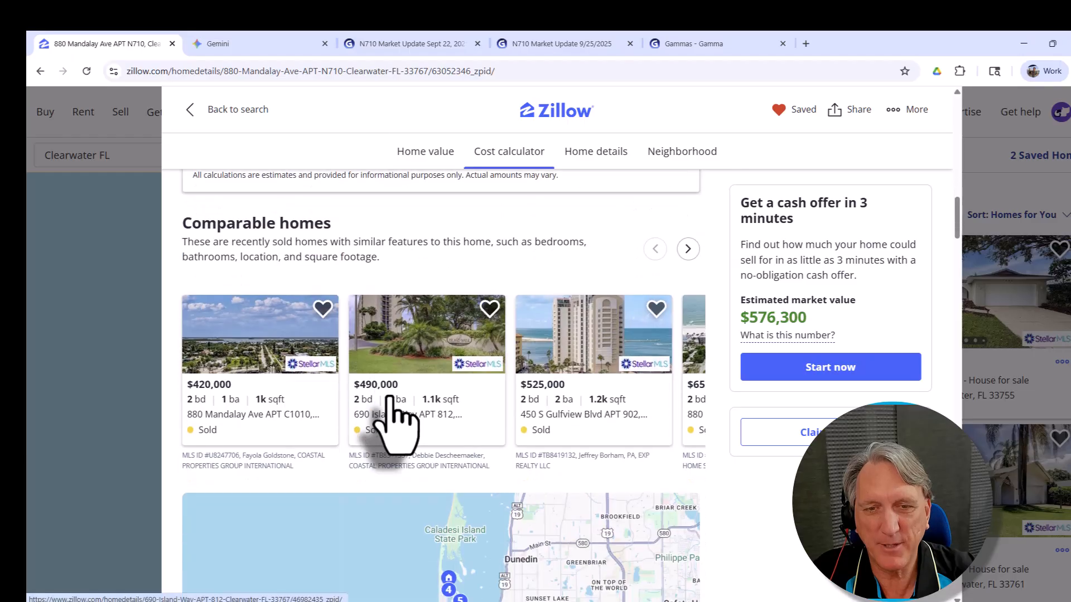
pyautogui.scroll(-10, 395, 424)
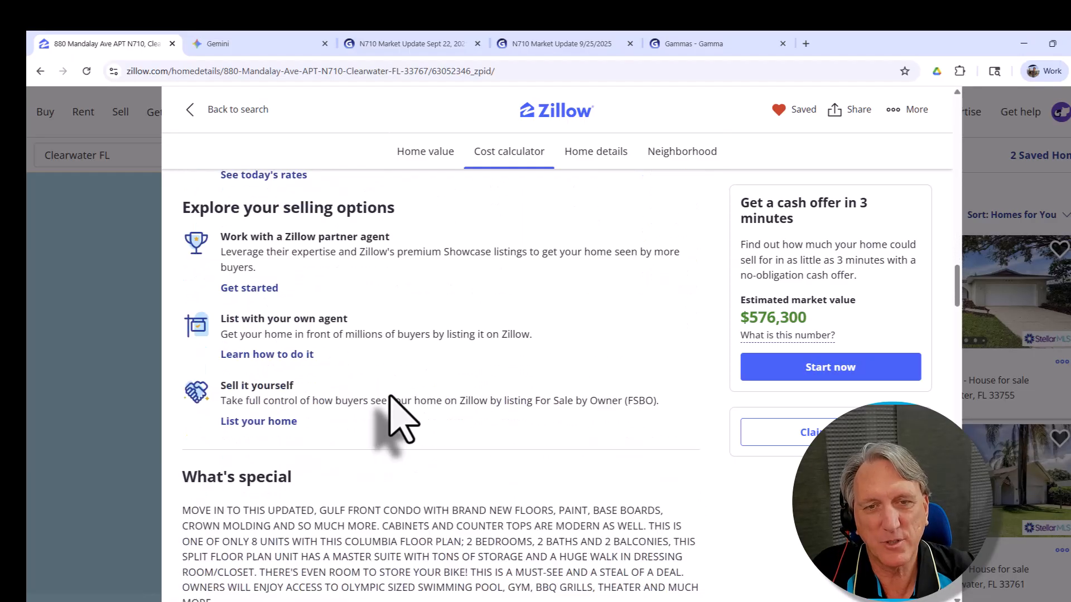
pyautogui.scroll(-9, 389, 396)
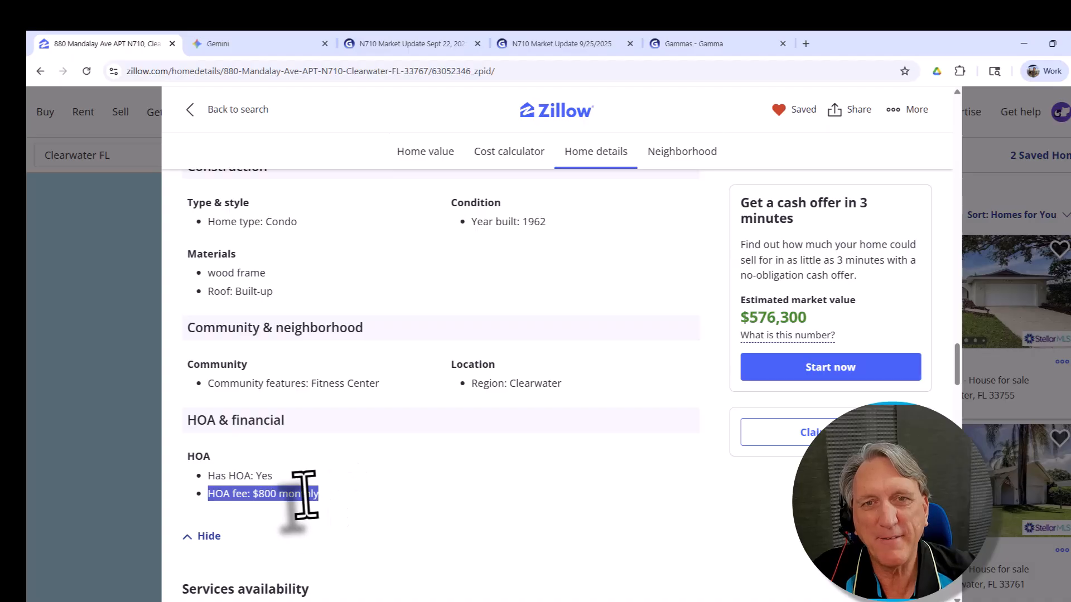
pyautogui.moveTo(320, 496); pyautogui.dragTo(207, 498)
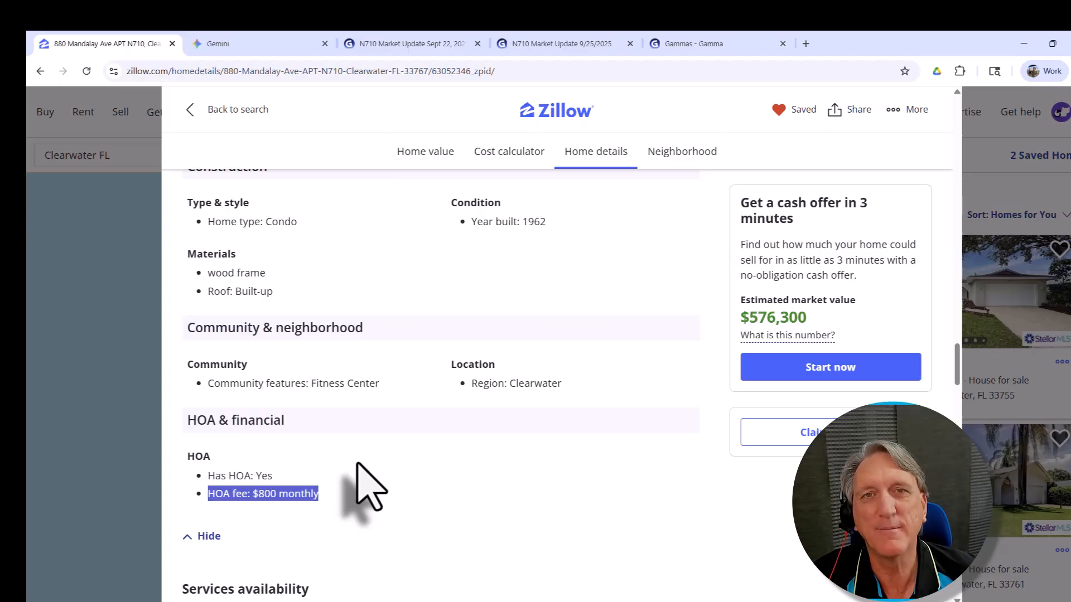
pyautogui.scroll(-1, 312, 218)
pyautogui.click(480, 72)
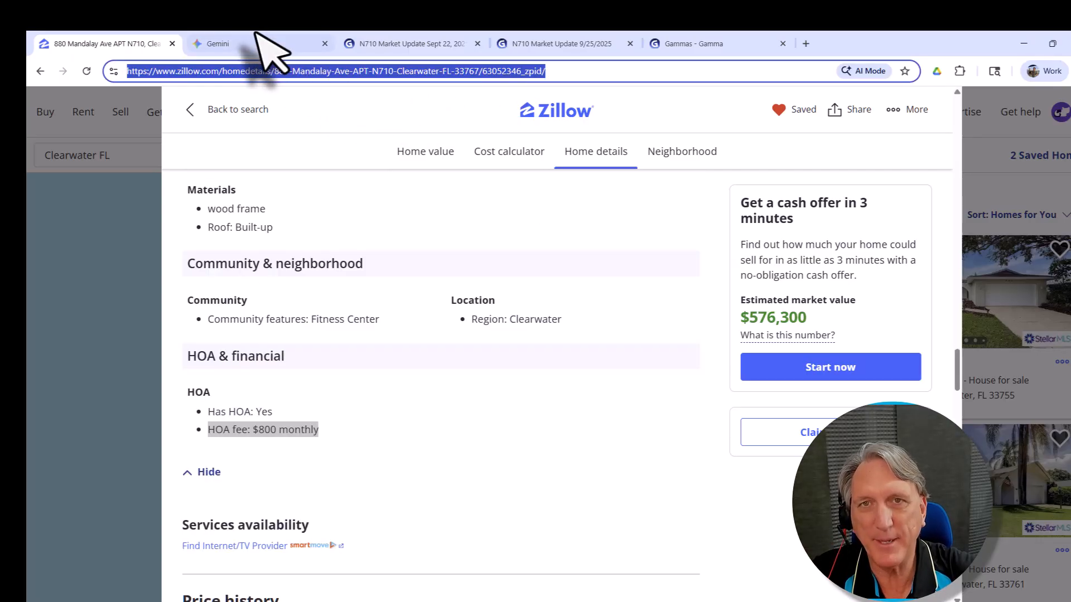
pyautogui.click(211, 43)
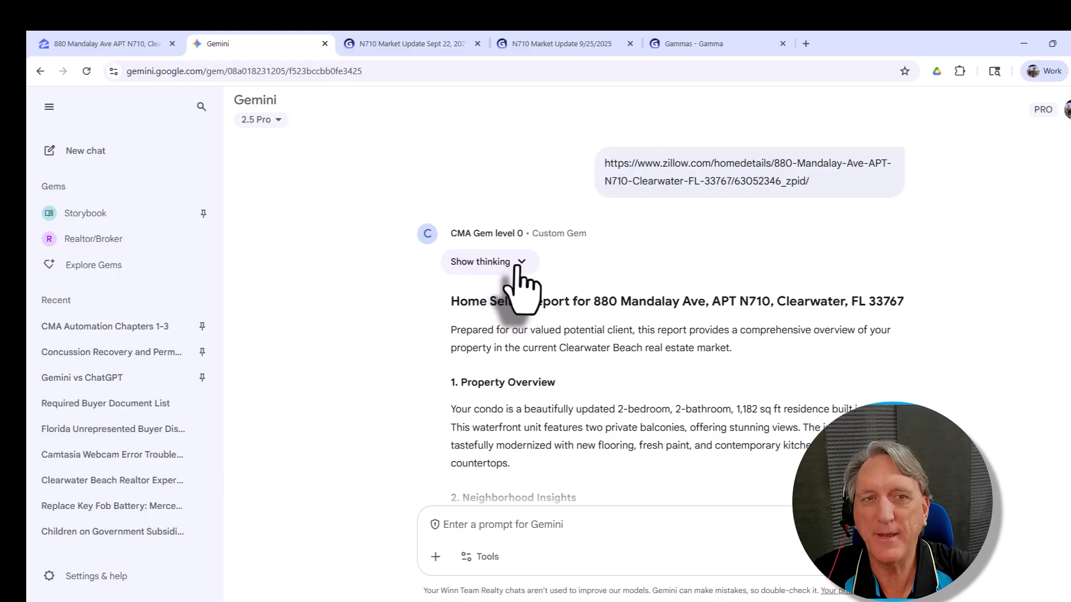
pyautogui.click(486, 261)
pyautogui.scroll(-3, 547, 229)
pyautogui.scroll(-7, 539, 231)
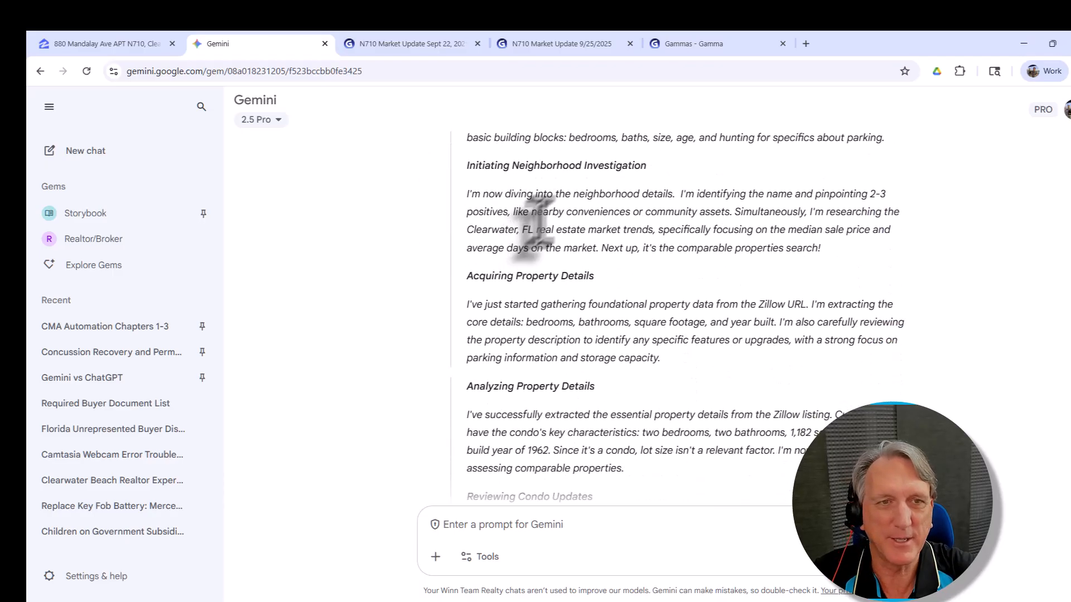
pyautogui.scroll(-5, 551, 246)
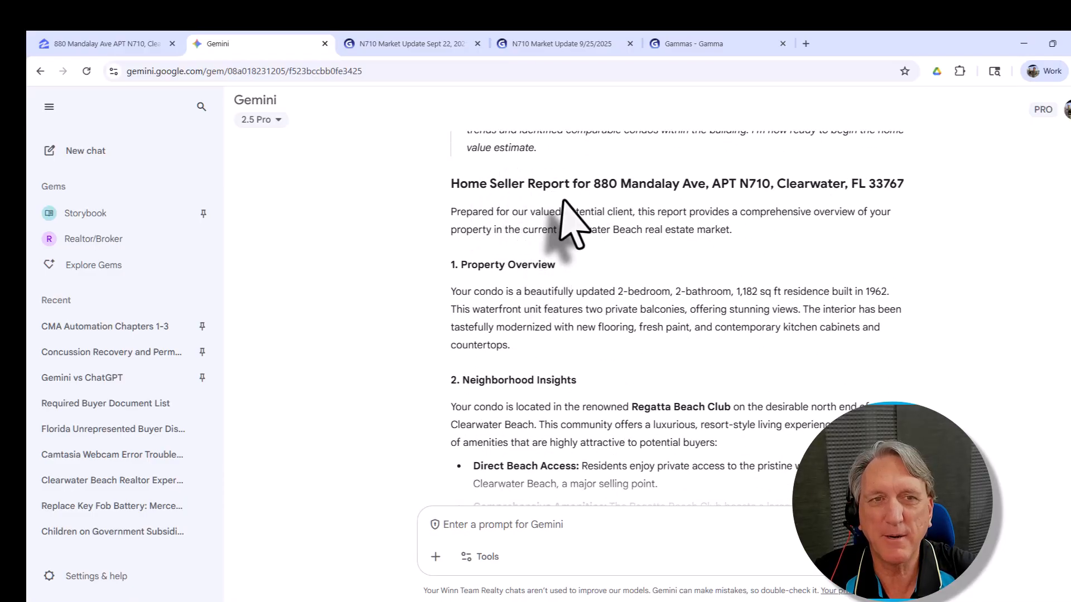
pyautogui.scroll(-7, 564, 223)
pyautogui.scroll(-6, 561, 217)
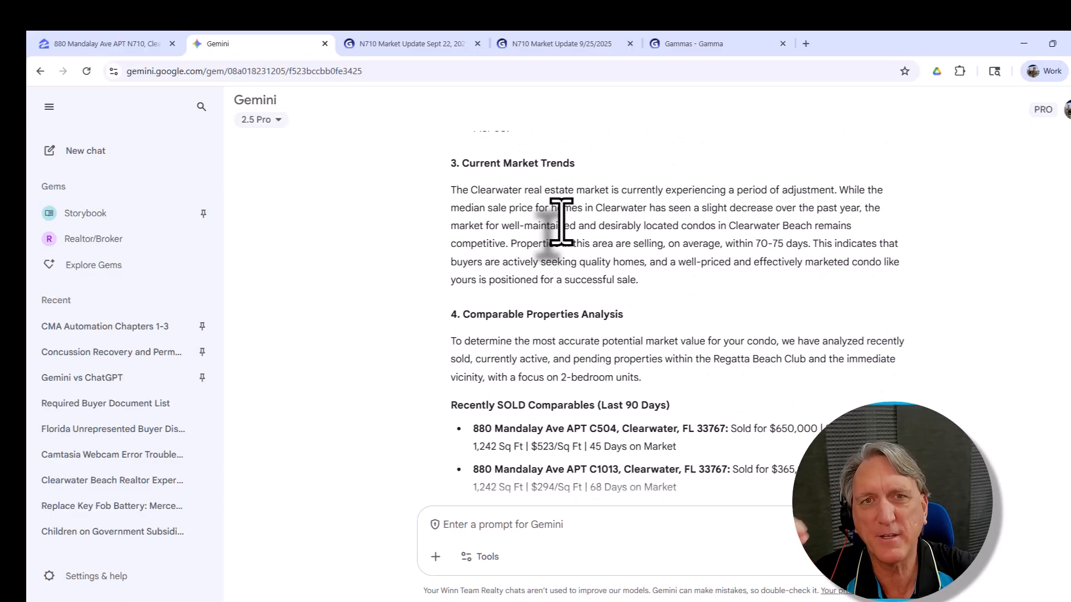
pyautogui.scroll(-2, 560, 229)
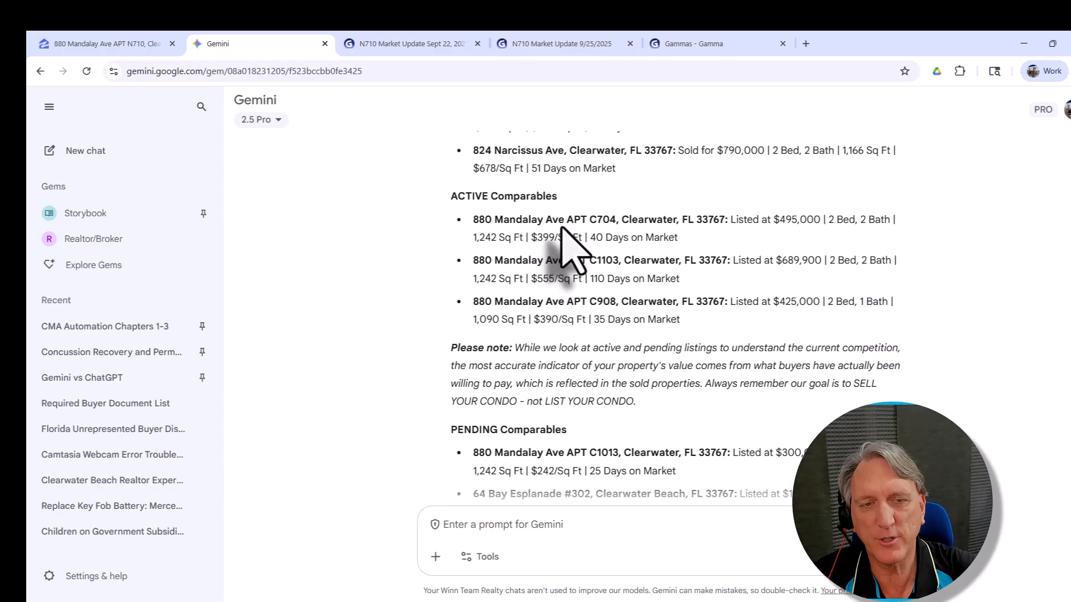
pyautogui.scroll(-3, 562, 229)
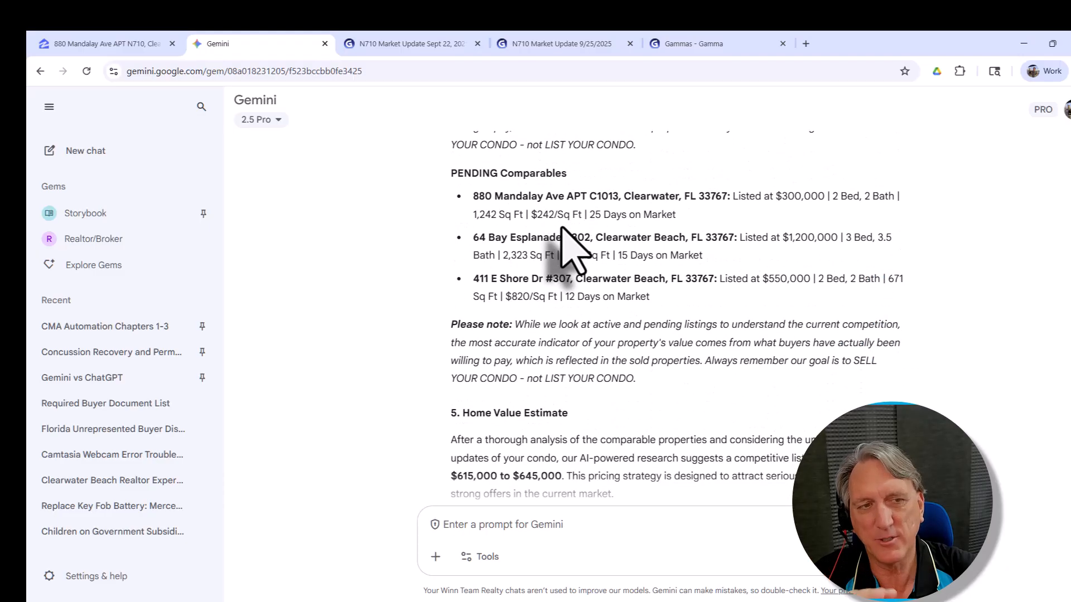
pyautogui.scroll(-2, 561, 228)
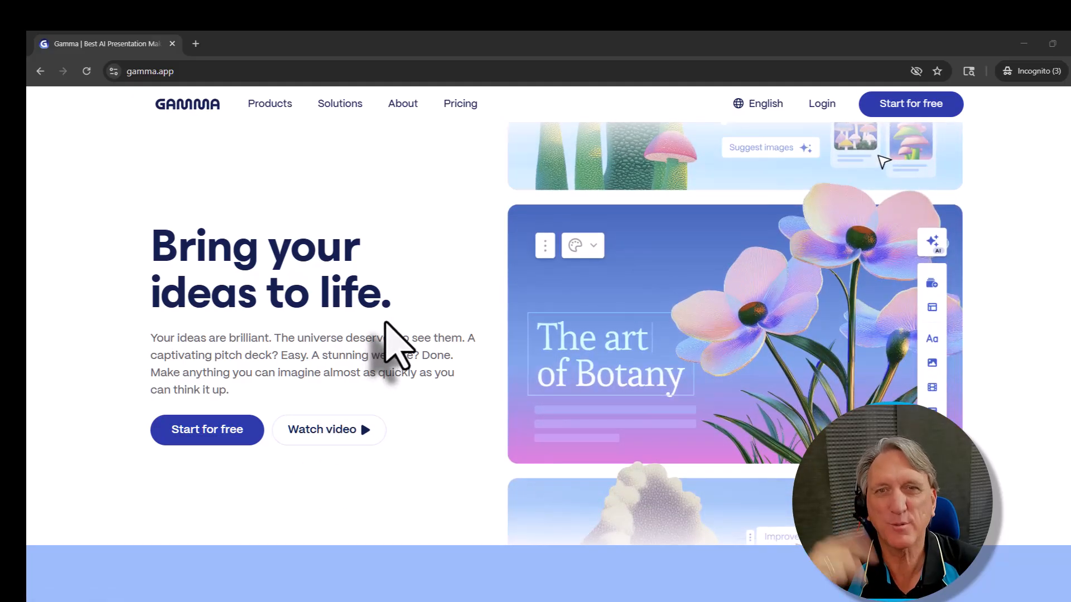
# Step: Open the Winn Team Realtors Imported Branding WTR 2025.pptx theme and review its colours
pyautogui.click(460, 103)
pyautogui.scroll(-2, 320, 310)
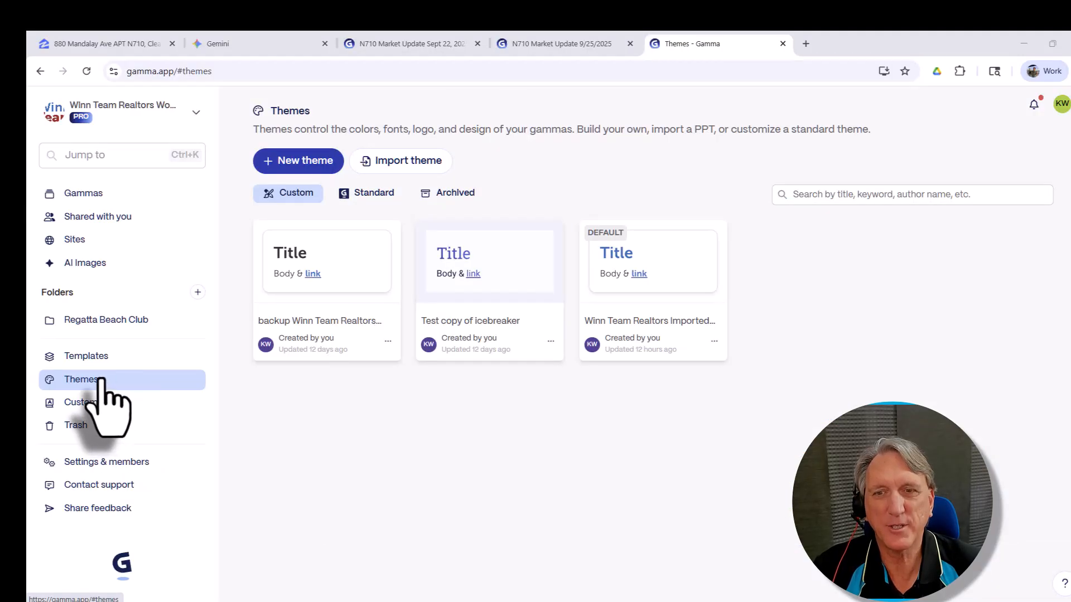
pyautogui.click(659, 275)
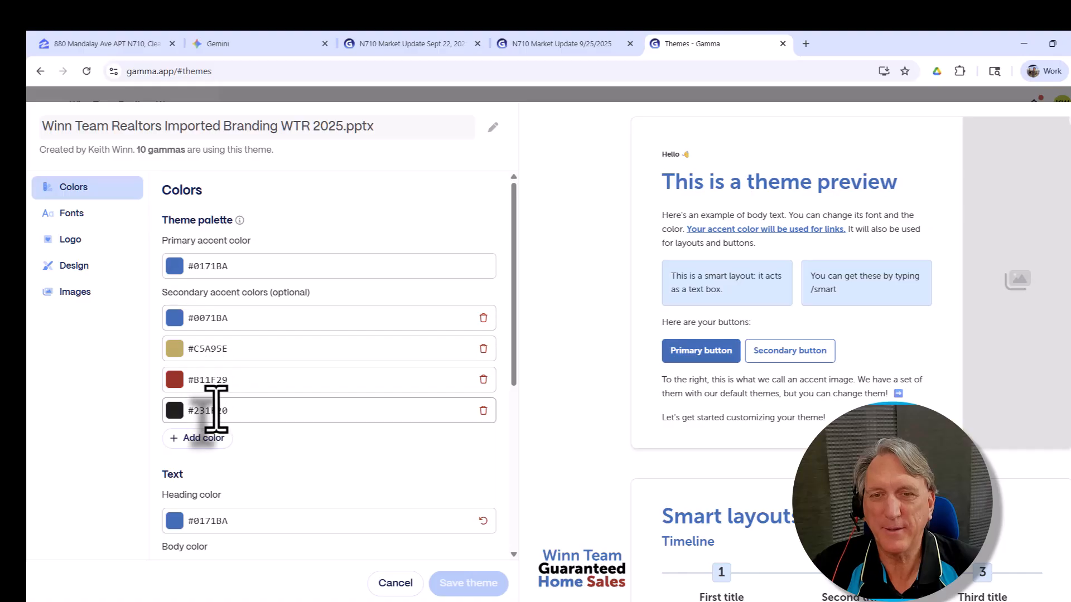
pyautogui.scroll(-2, 234, 412)
pyautogui.scroll(-1, 235, 408)
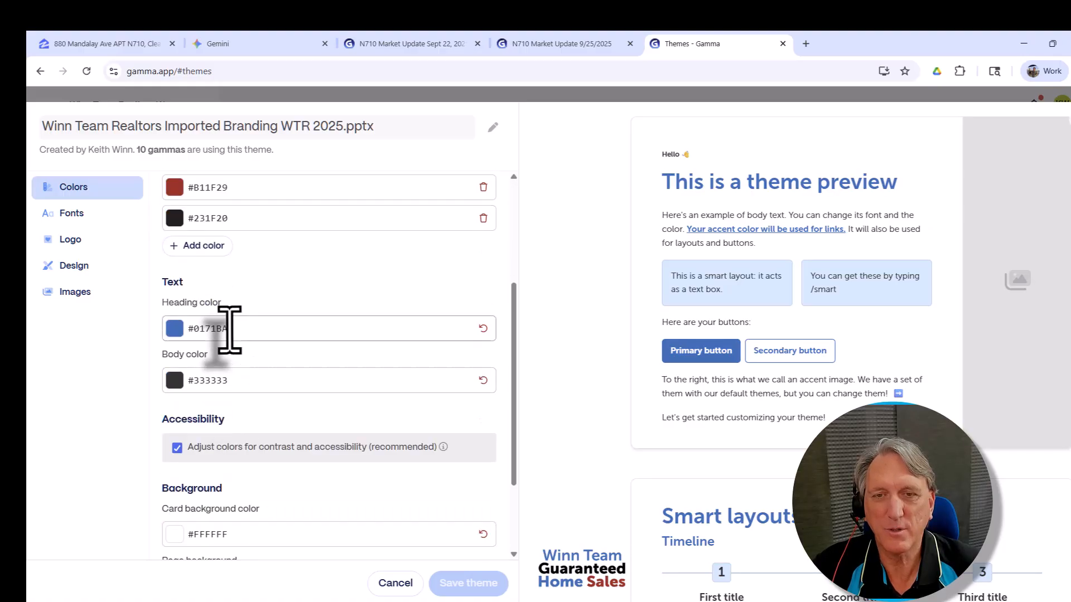
pyautogui.scroll(-1, 228, 327)
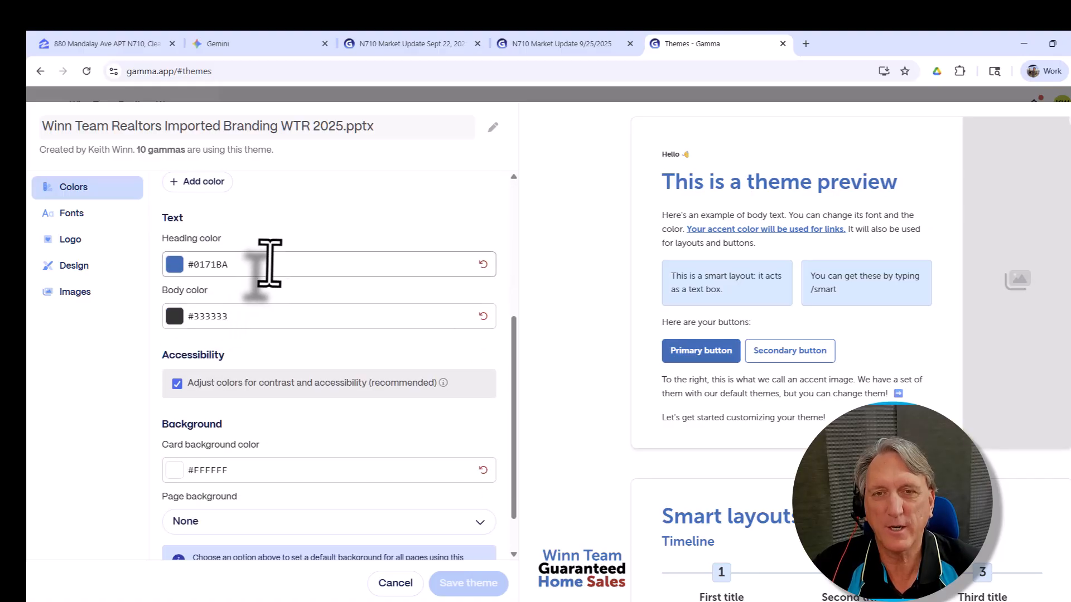
pyautogui.scroll(-1, 282, 311)
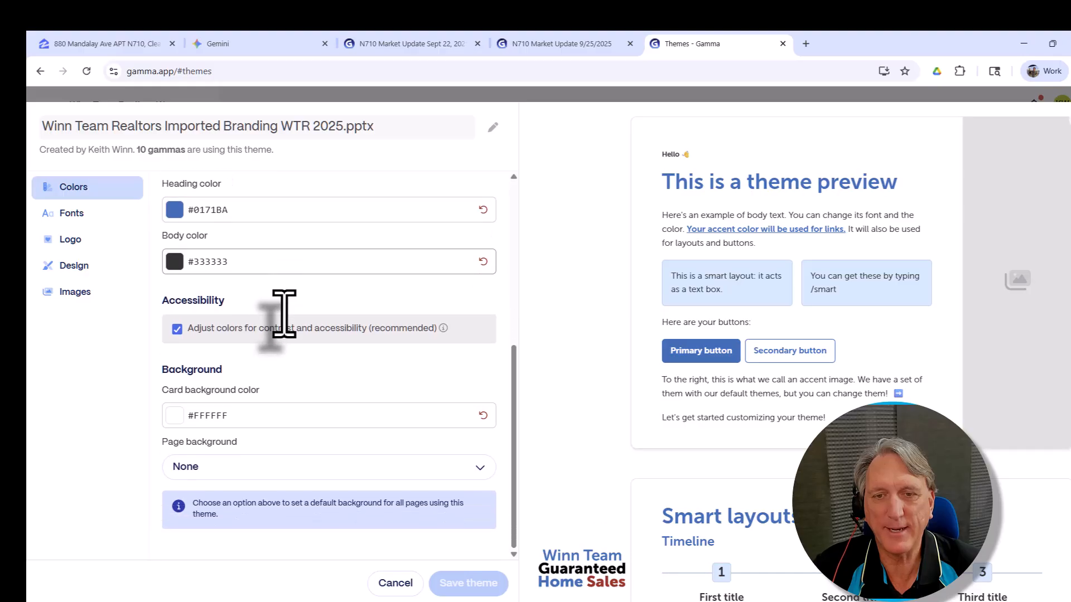
# Step: Check the theme's fonts, logo, card design and AI image style prompt
pyautogui.click(71, 213)
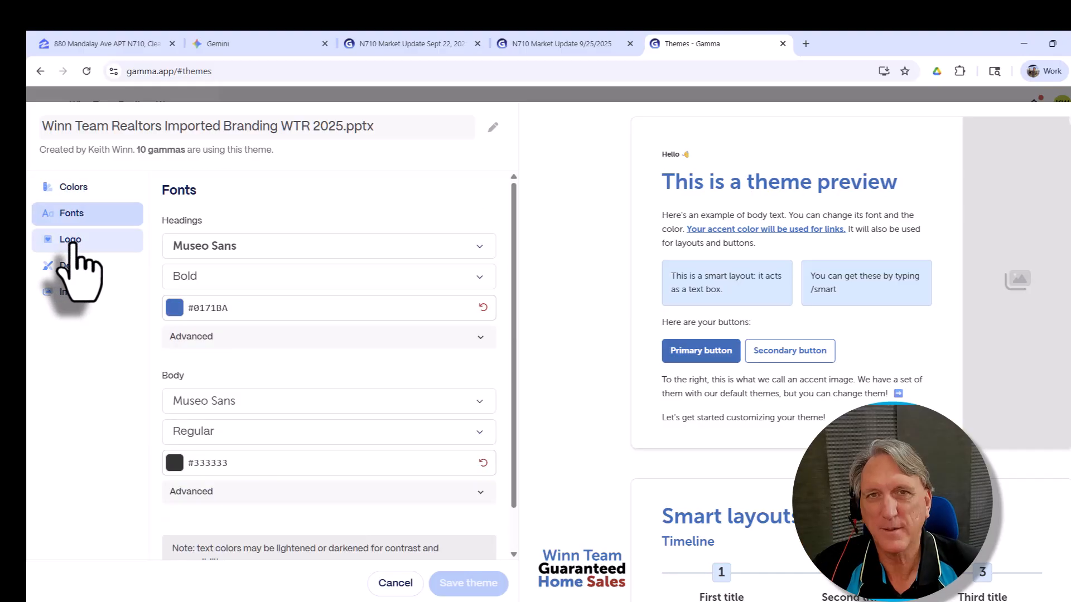
pyautogui.click(100, 245)
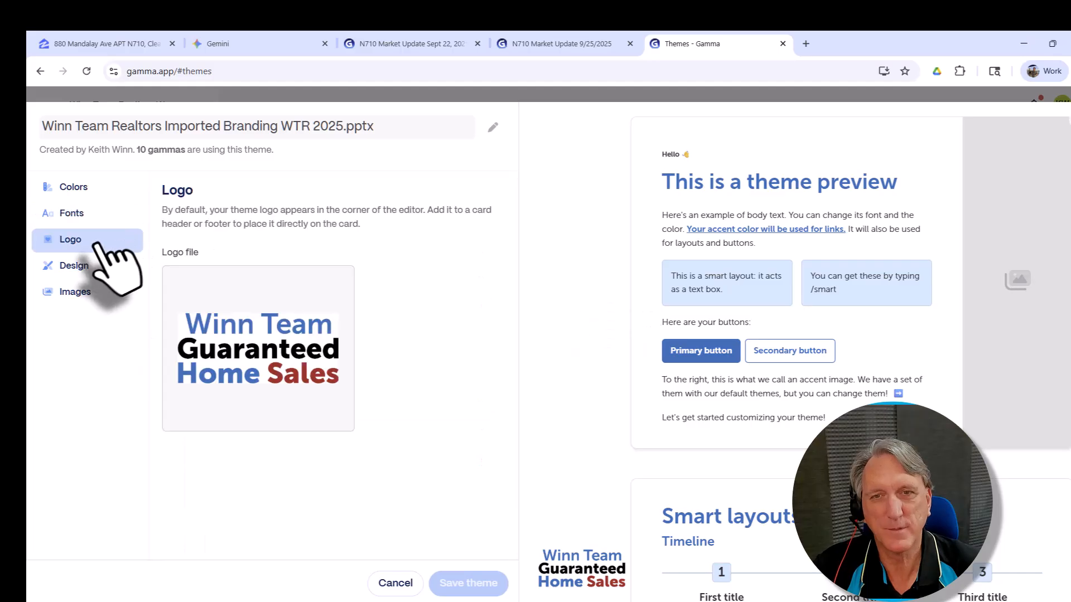
pyautogui.click(78, 267)
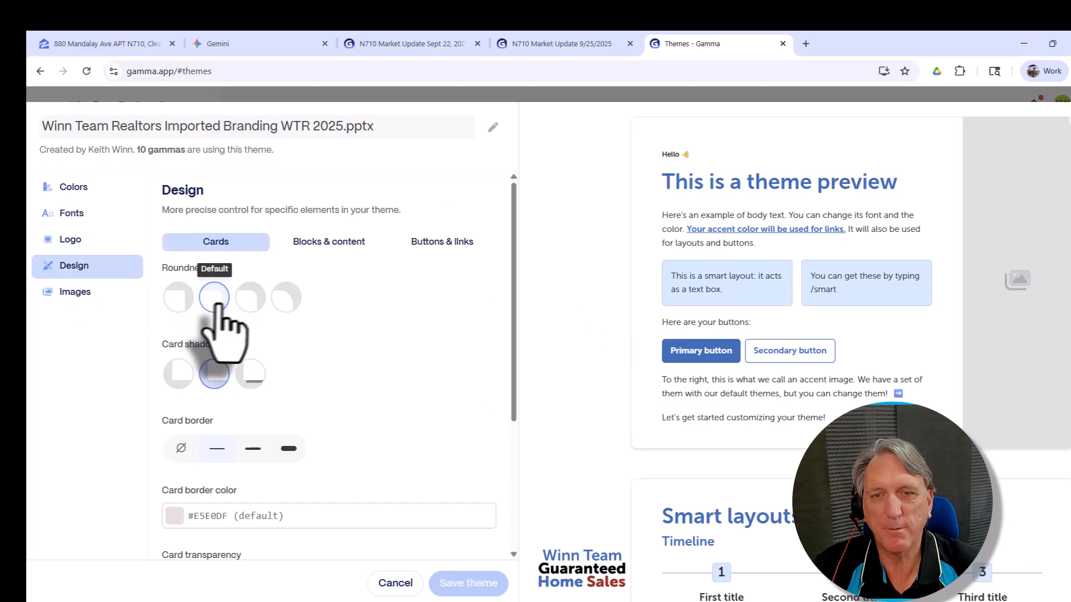
pyautogui.scroll(-4, 223, 309)
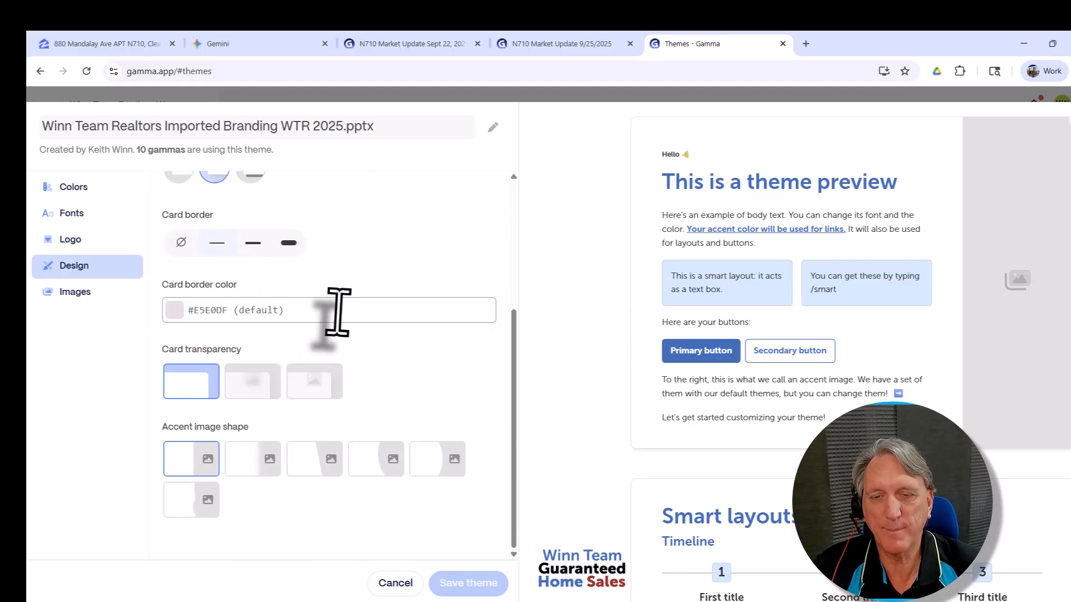
pyautogui.click(74, 292)
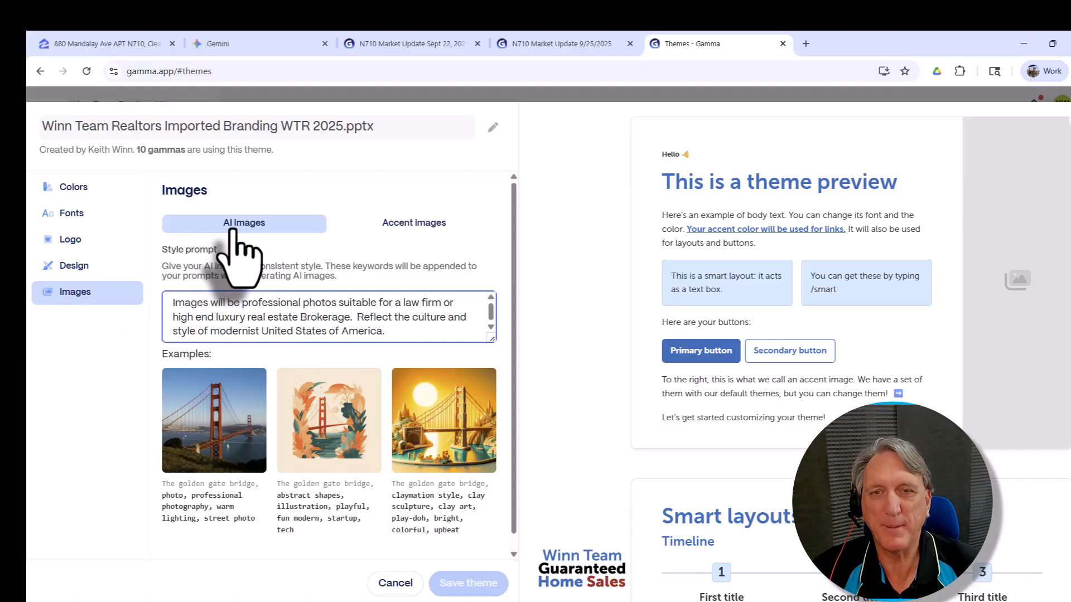
pyautogui.moveTo(168, 304); pyautogui.dragTo(411, 334)
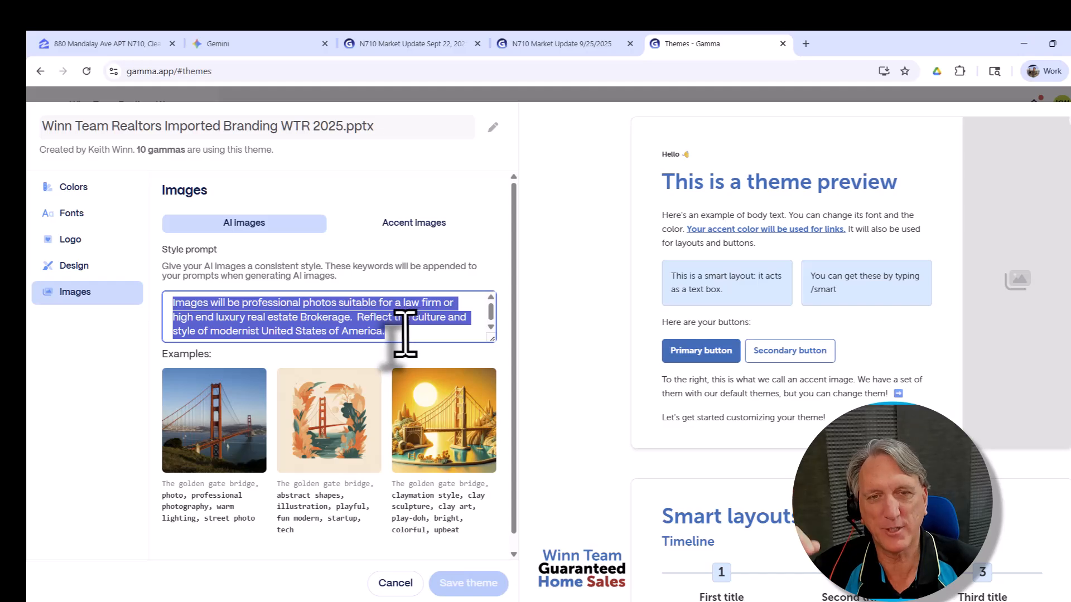
pyautogui.click(404, 332)
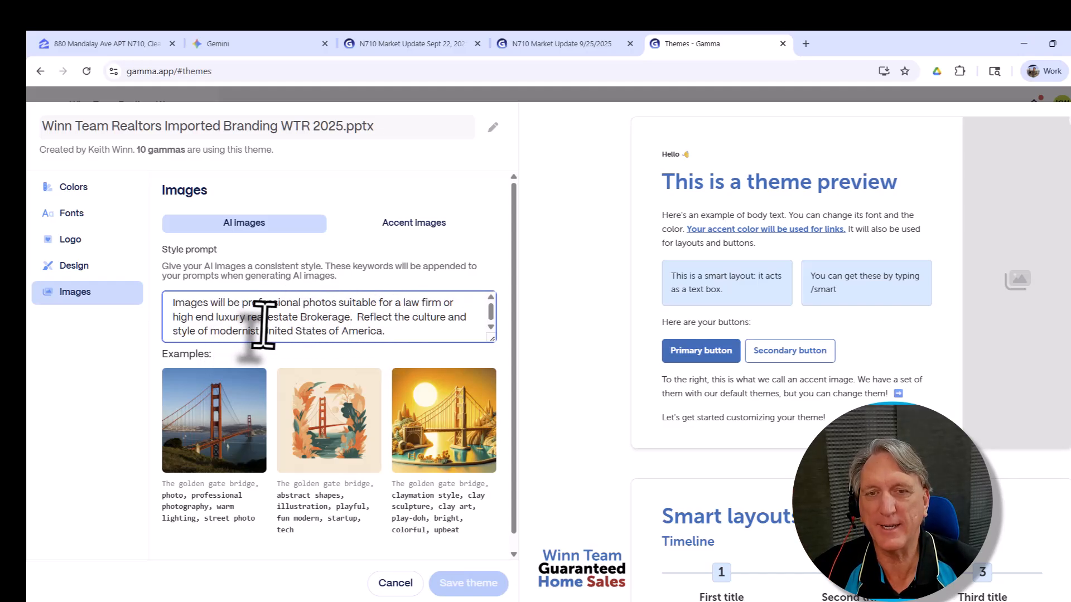
# Step: Browse the theme's accent images, then cancel the editor without saving changes
pyautogui.click(424, 226)
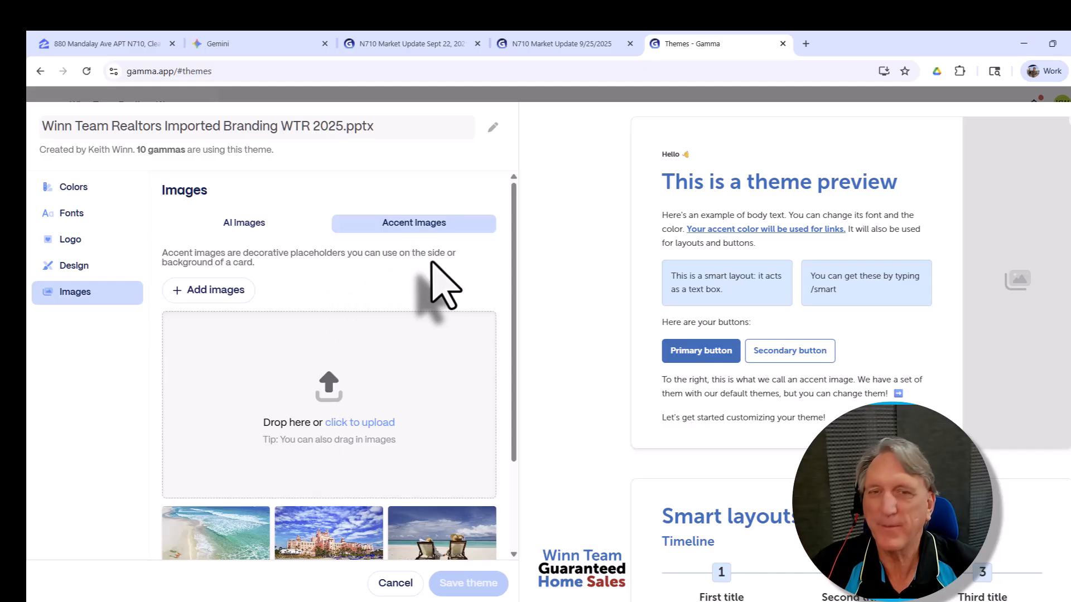
pyautogui.scroll(-3, 440, 287)
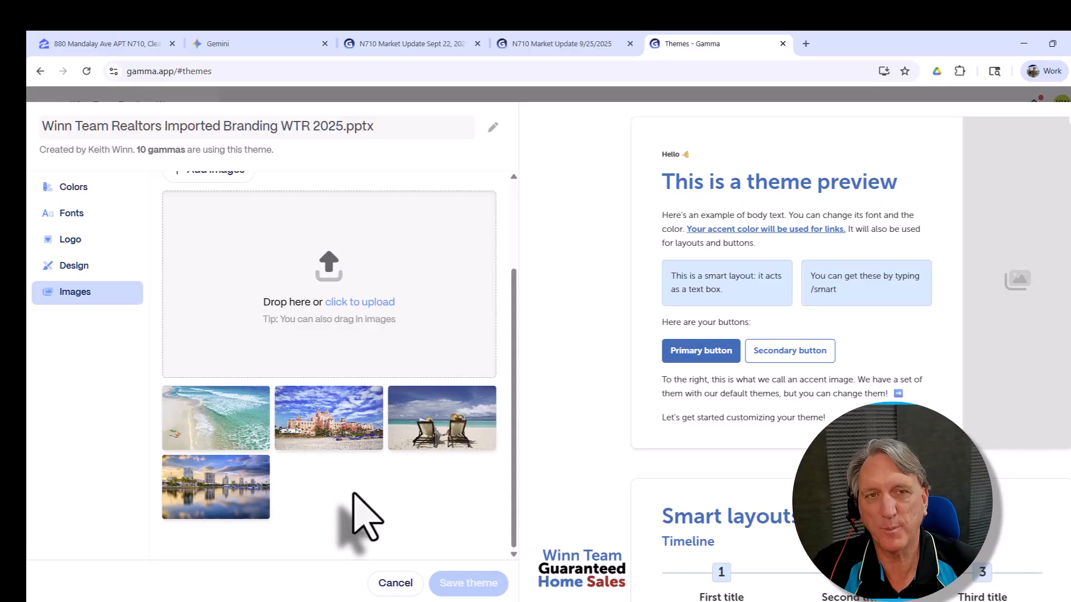
pyautogui.scroll(3, 353, 494)
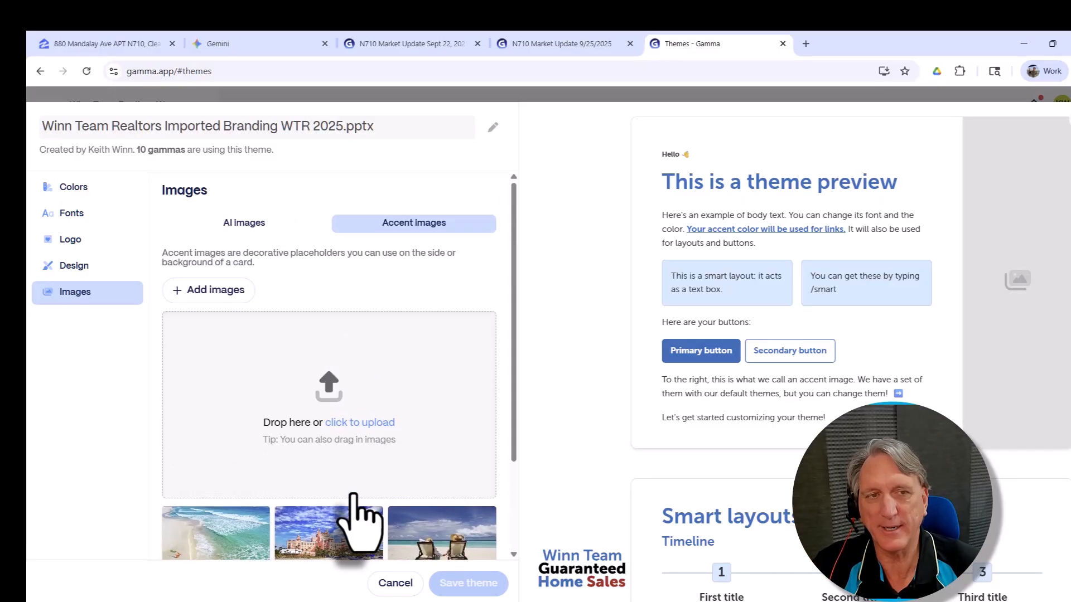
pyautogui.scroll(-3, 446, 446)
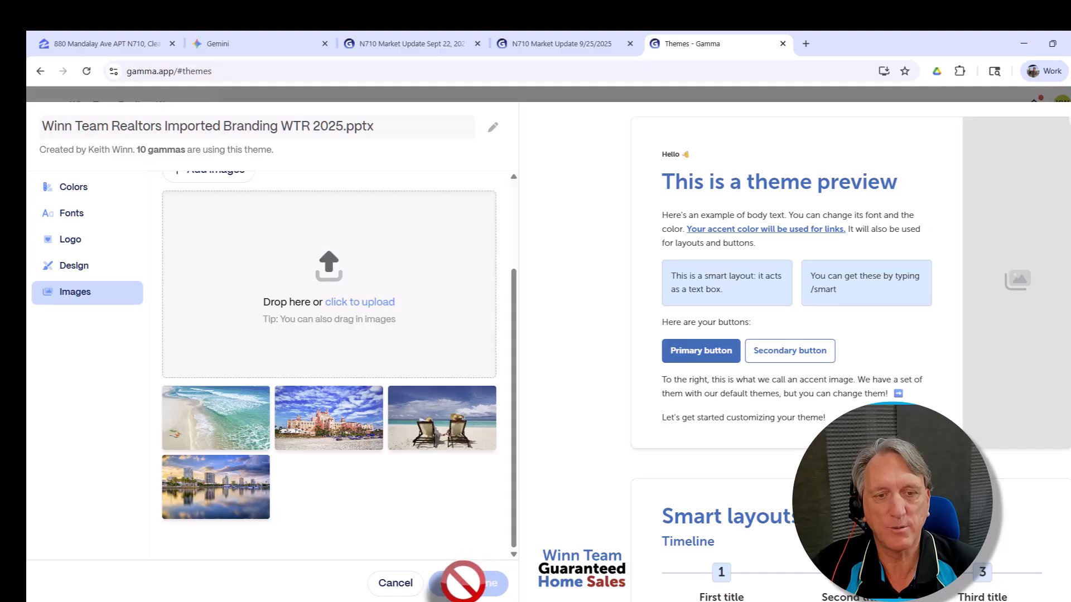
pyautogui.click(402, 586)
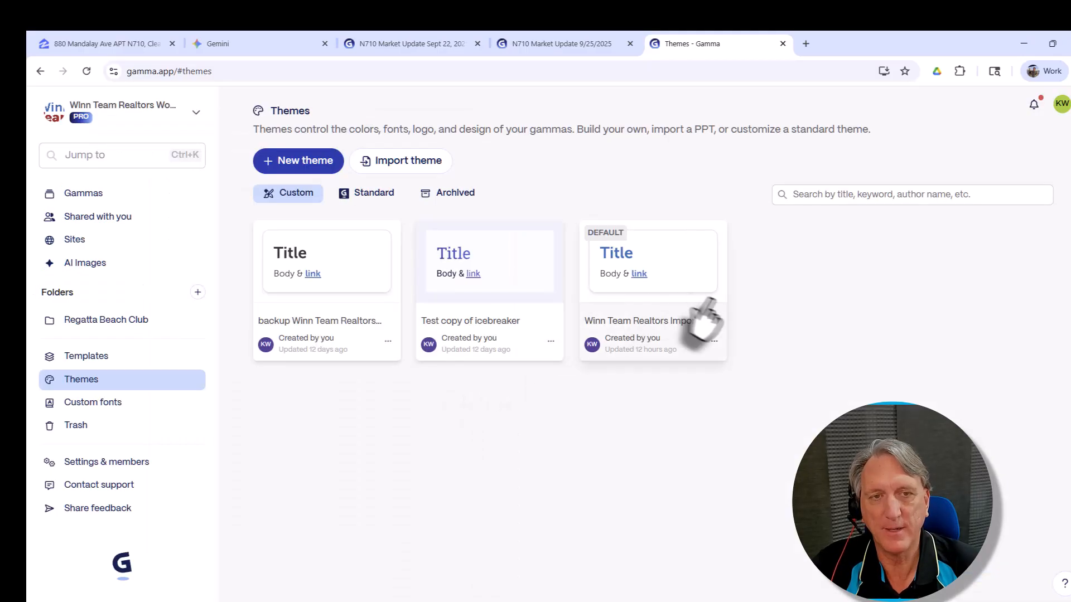
# Step: Reopen the default Winn Team theme and scroll through its Colors settings and preview
pyautogui.click(715, 341)
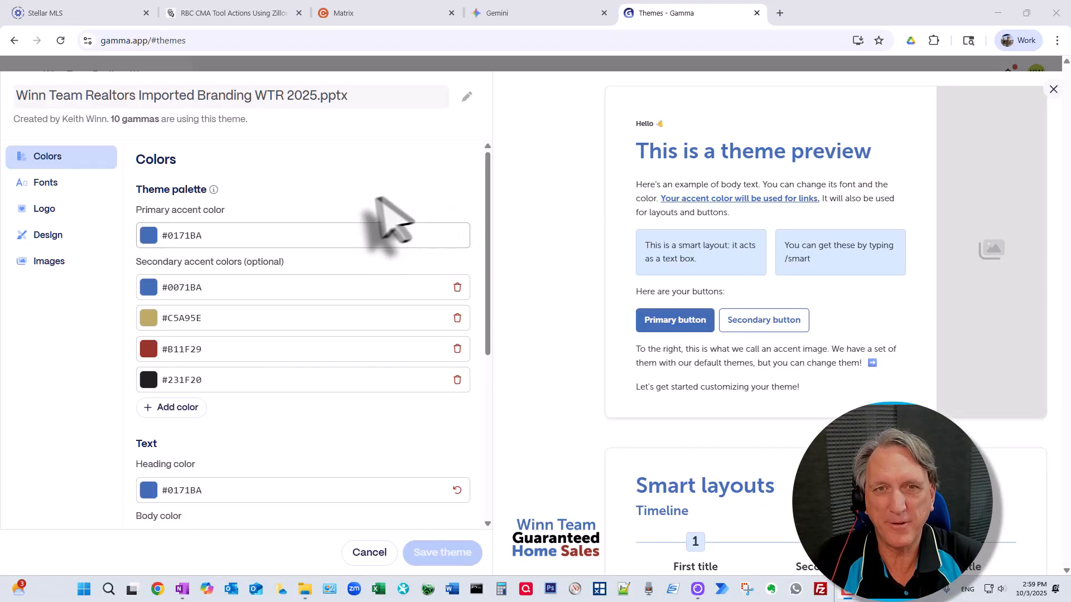
pyautogui.scroll(-6, 290, 268)
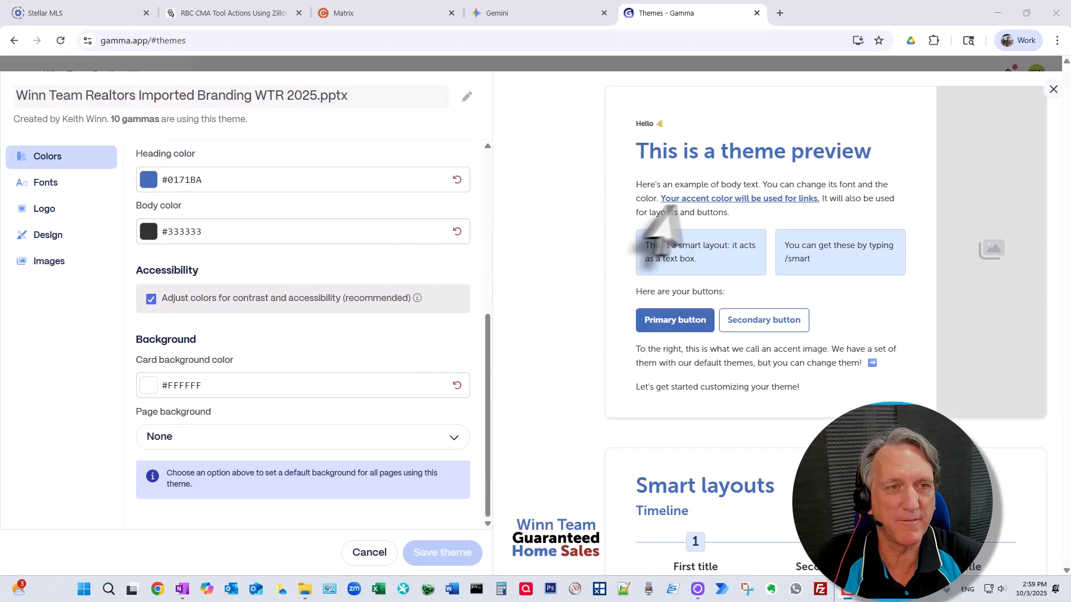
pyautogui.scroll(-10, 717, 239)
pyautogui.scroll(-20, 765, 233)
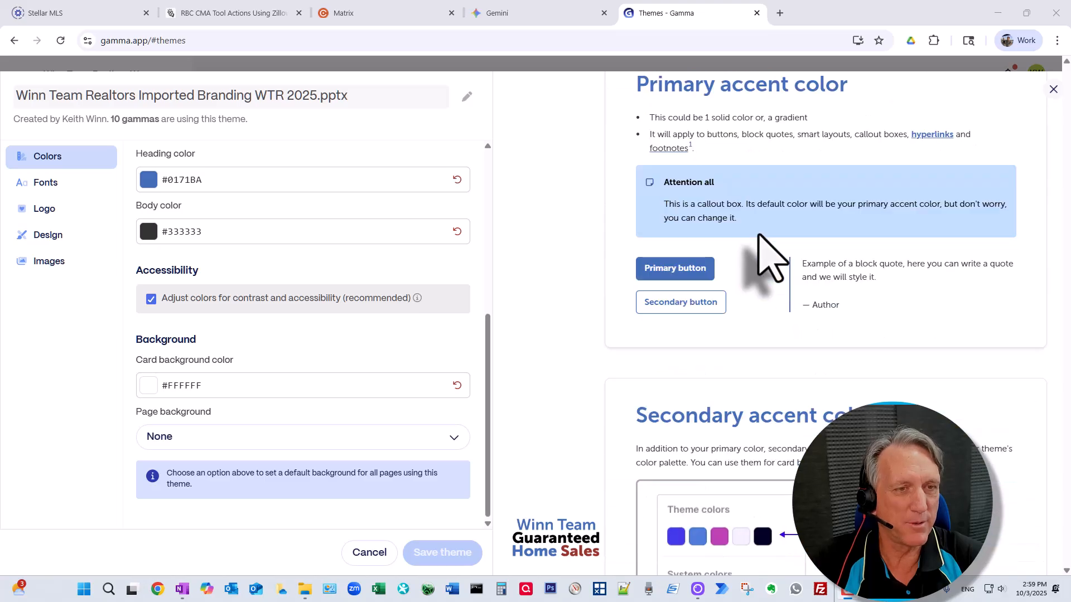
pyautogui.scroll(-2, 760, 235)
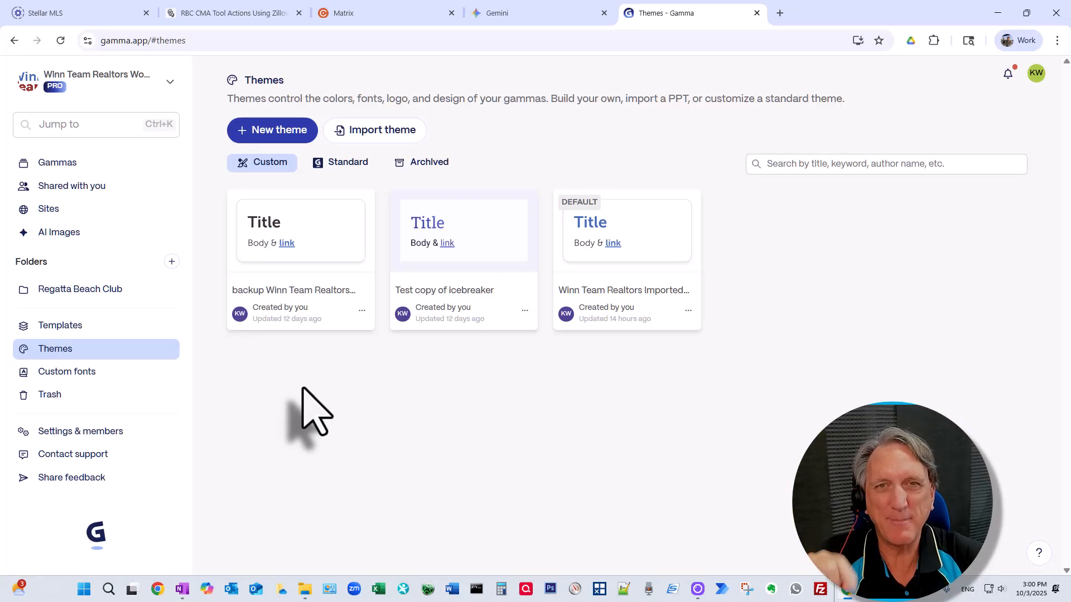
# Step: From the Gammas list, start a new AI-created gamma using the Paste in text option
pyautogui.click(73, 164)
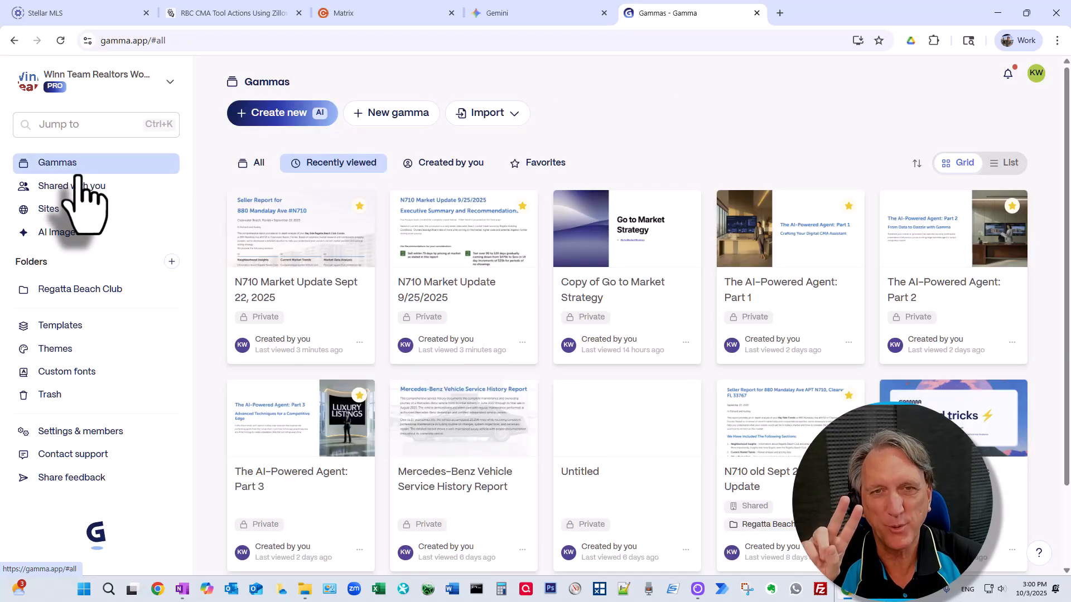
pyautogui.click(261, 113)
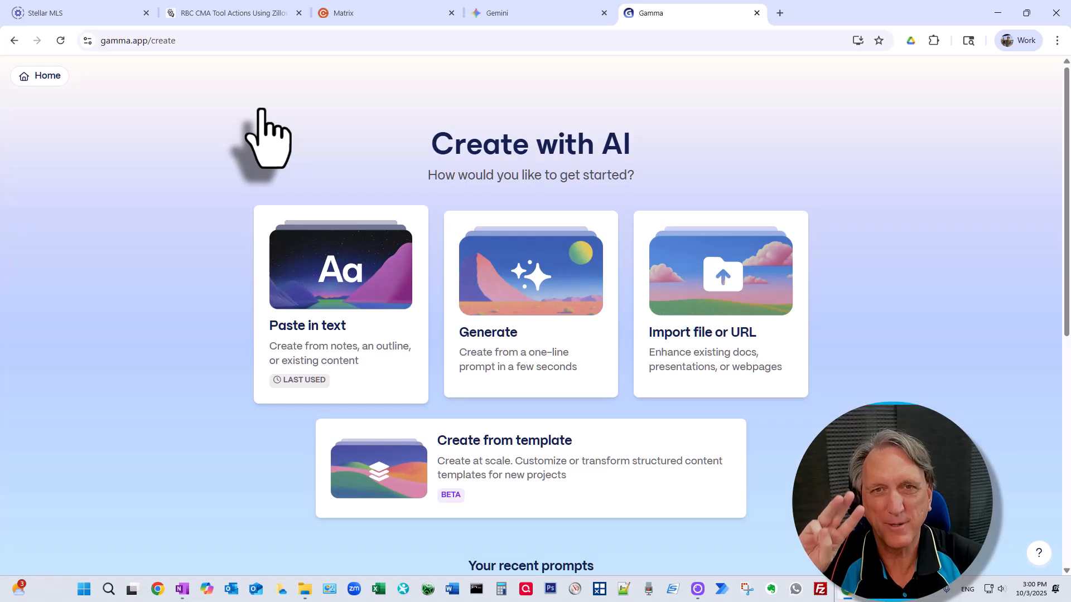
pyautogui.click(338, 283)
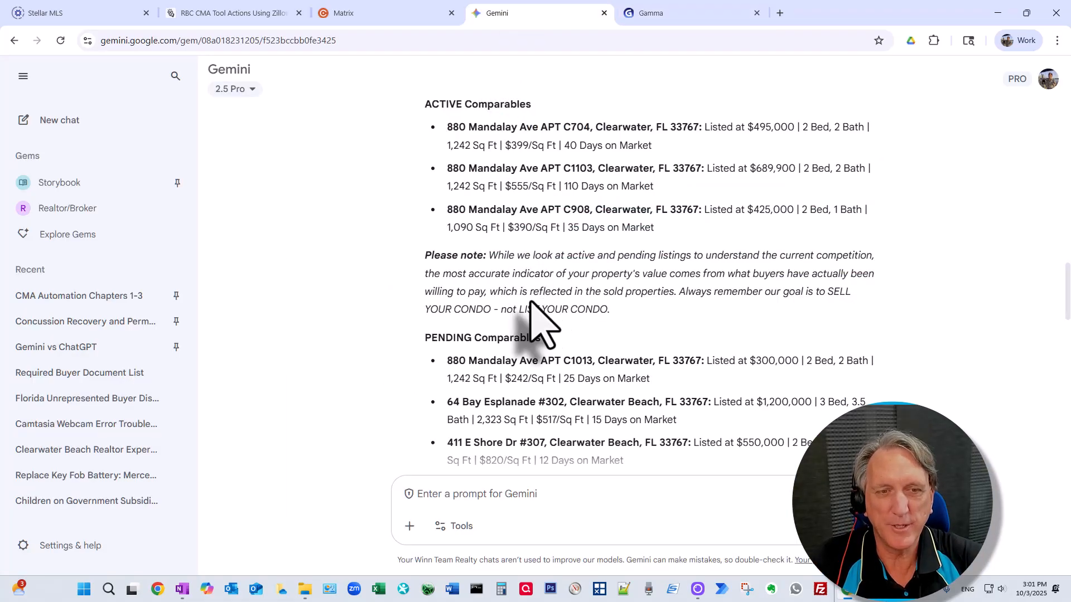
pyautogui.scroll(15, 530, 295)
pyautogui.scroll(-15, 529, 291)
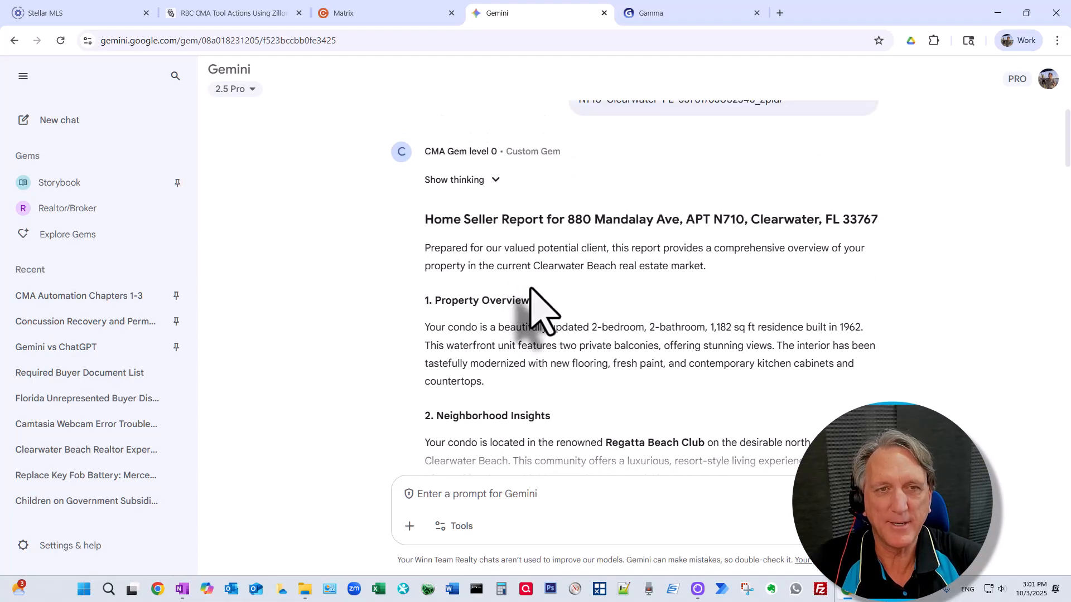
pyautogui.scroll(-15, 535, 301)
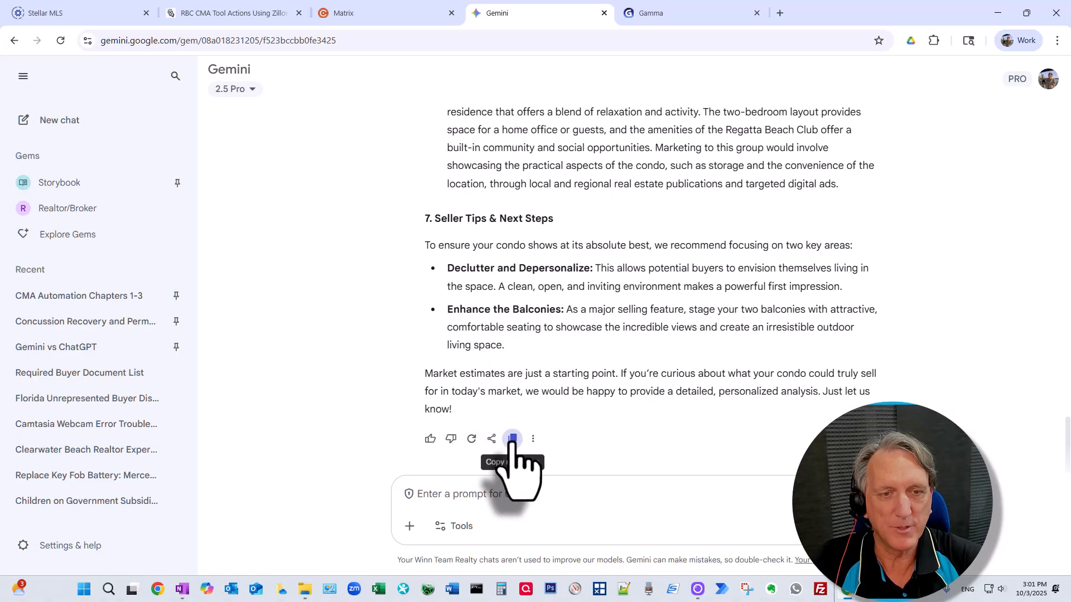
pyautogui.click(512, 439)
# Step: Paste the Gemini seller report into Gamma's empty content box
pyautogui.click(697, 14)
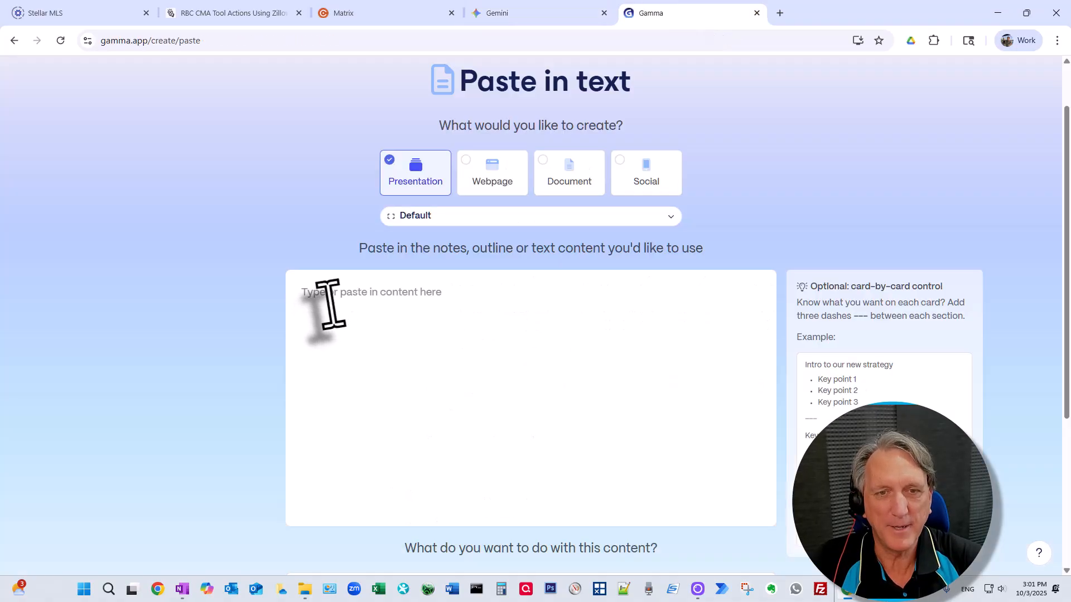
pyautogui.click(329, 304)
pyautogui.hotkey('ctrl', 'v')
pyautogui.scroll(-10, 483, 385)
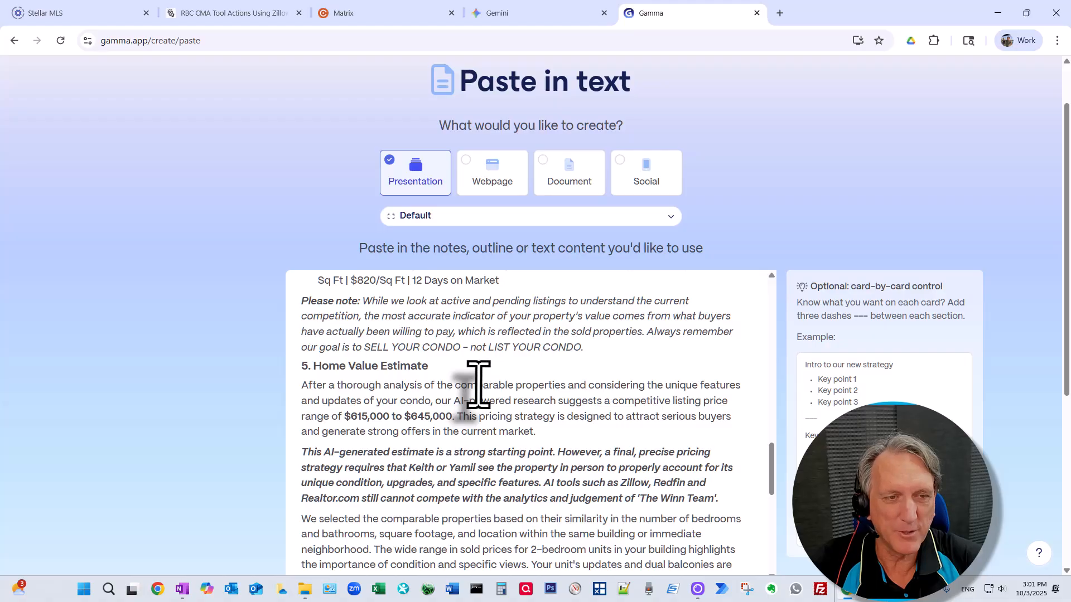
pyautogui.scroll(-1, 478, 385)
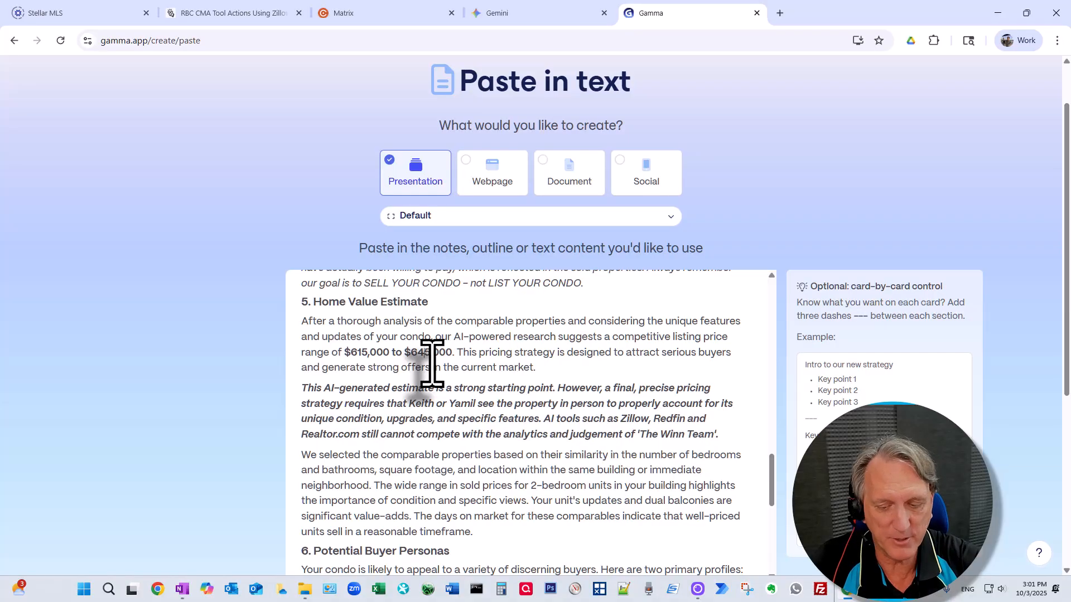
pyautogui.scroll(-3, 429, 449)
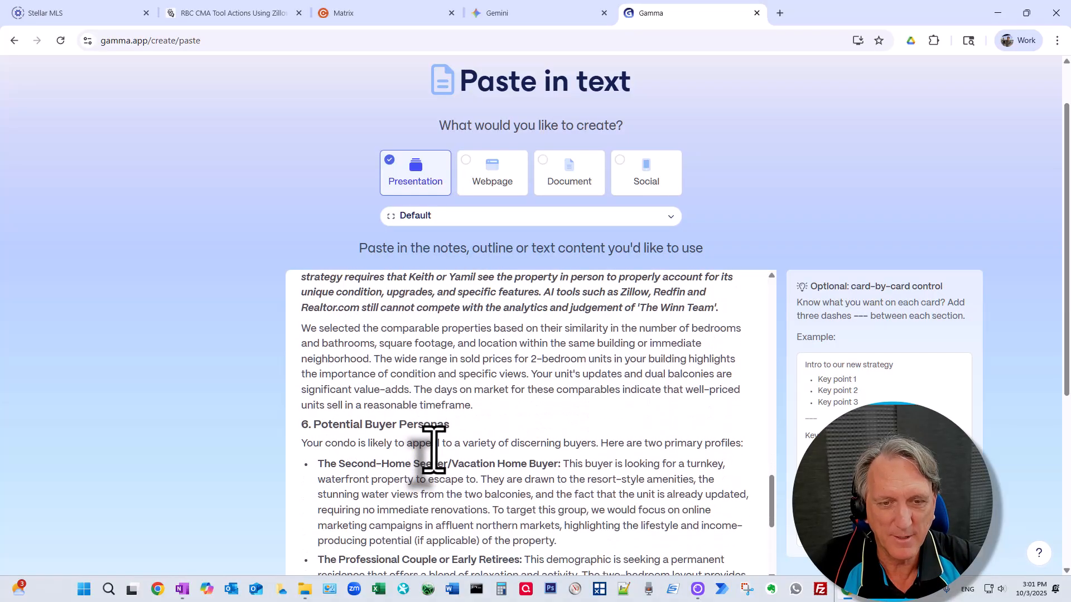
pyautogui.scroll(5, 434, 449)
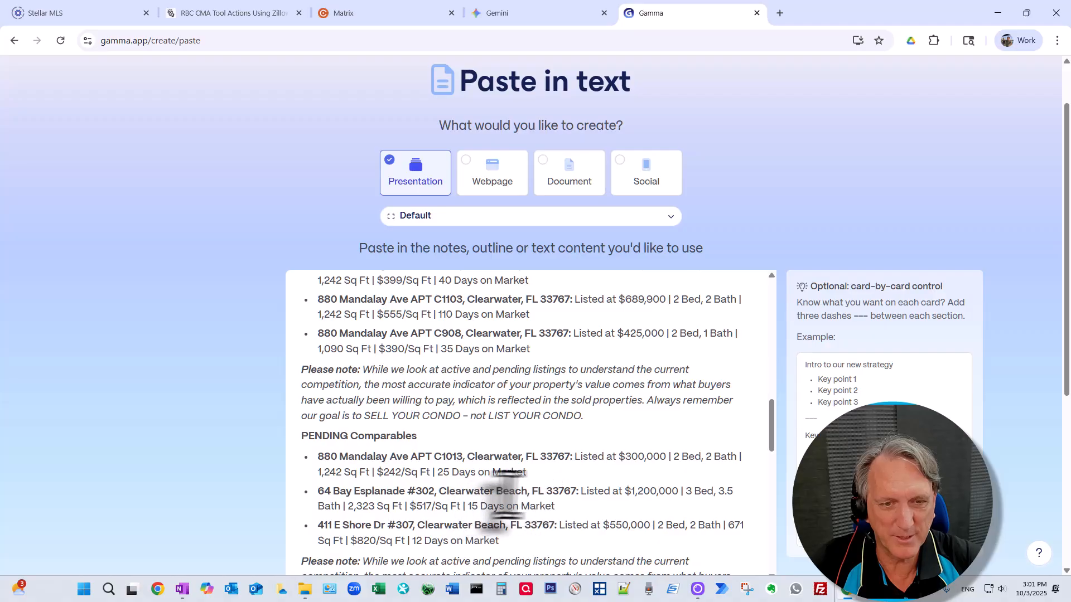
pyautogui.scroll(-1, 564, 475)
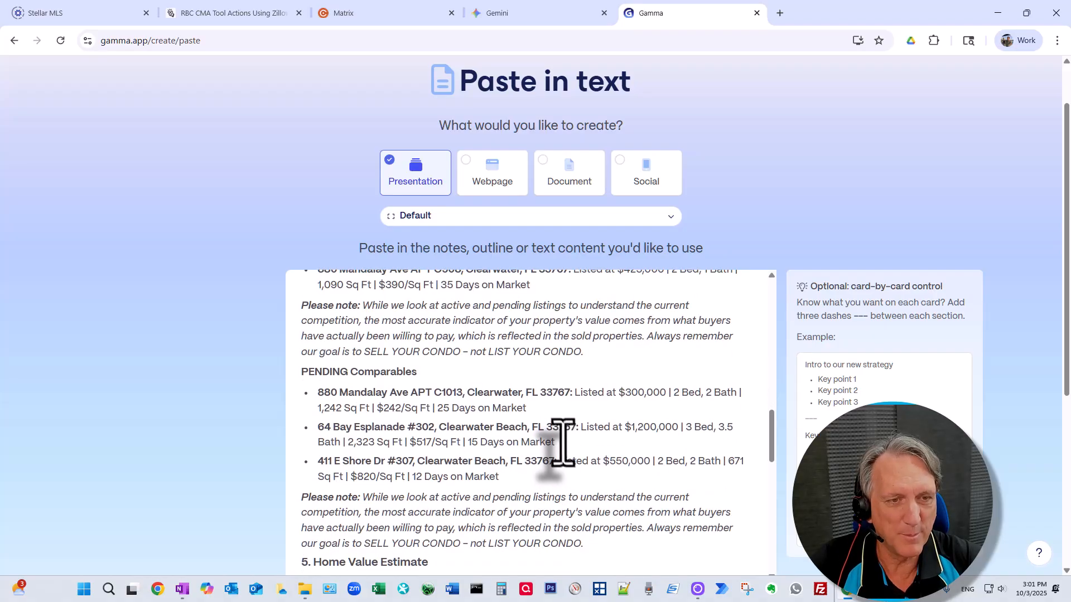
pyautogui.moveTo(557, 442); pyautogui.dragTo(656, 441)
pyautogui.click(314, 431)
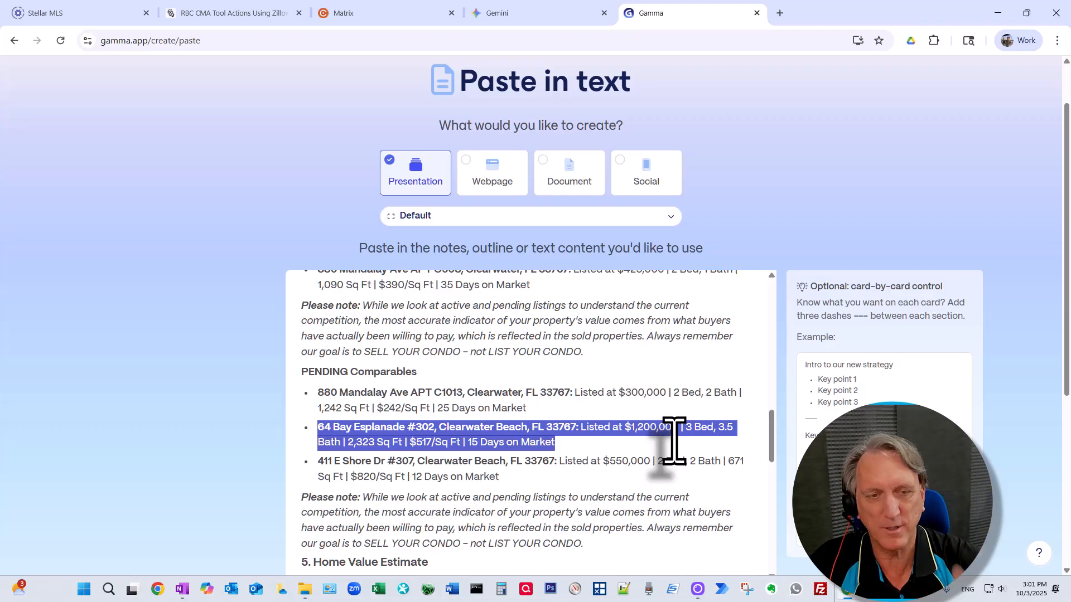
pyautogui.scroll(-15, 673, 440)
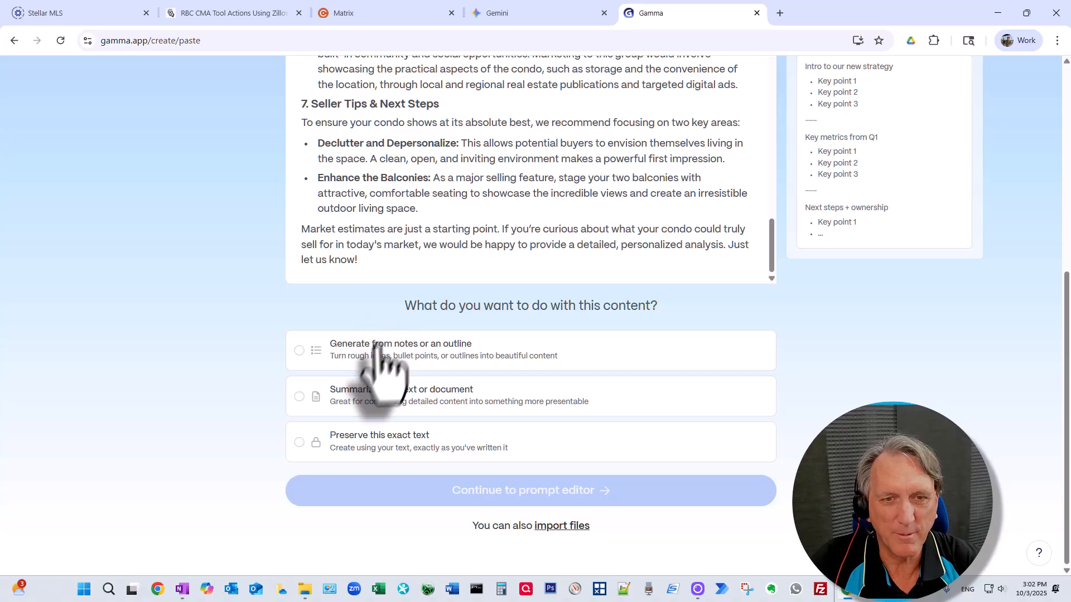
# Step: Choose 'Generate from notes or an outline' and continue to the prompt editor
pyautogui.click(337, 350)
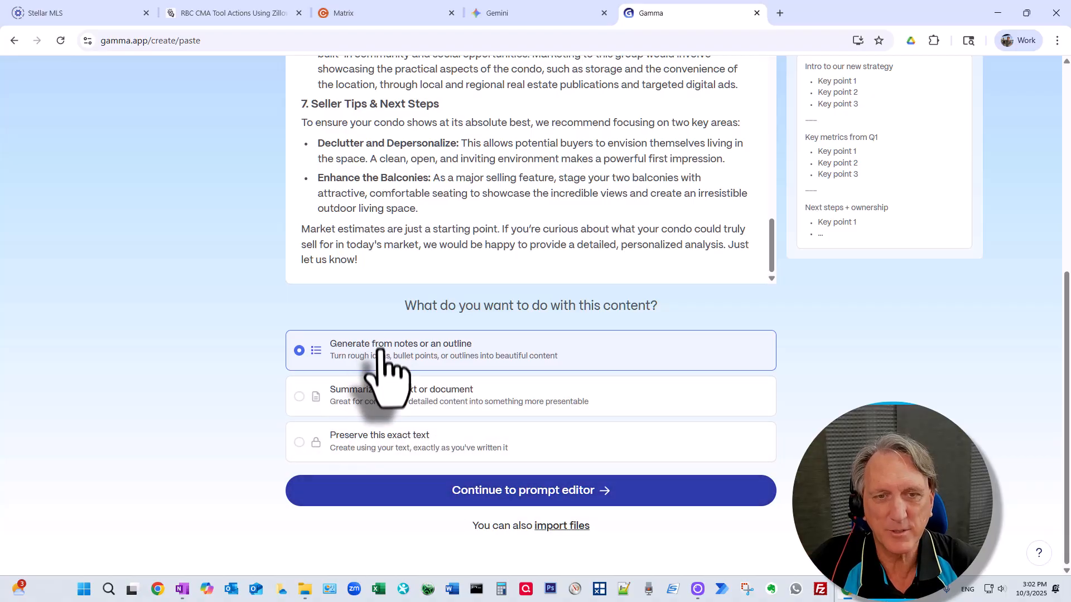
pyautogui.click(463, 491)
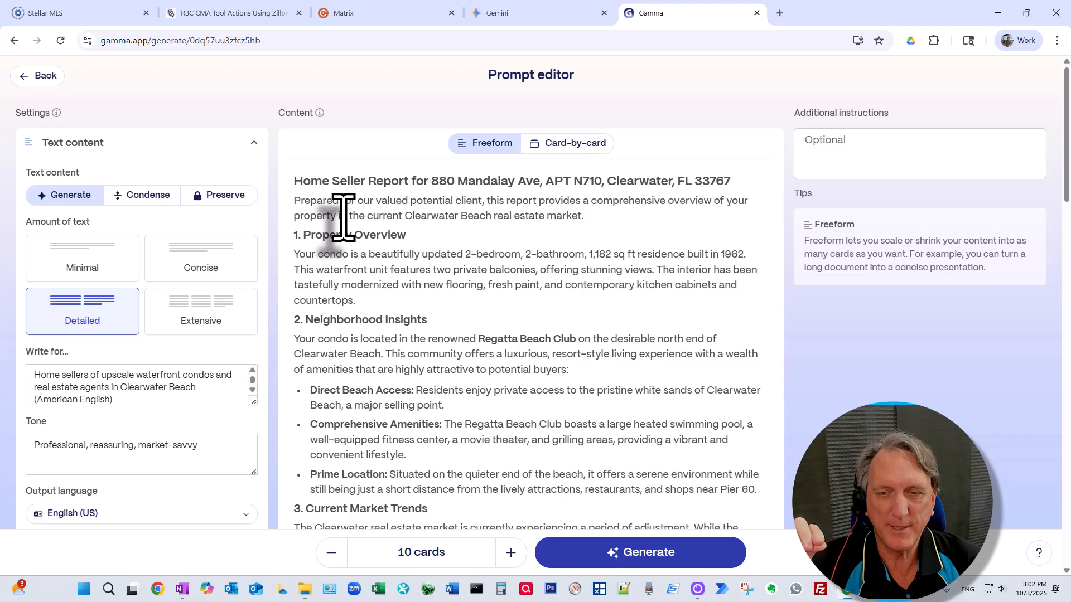
# Step: Review the report in the prompt editor, highlighting the $635,000 upper price estimate
pyautogui.scroll(-15, 387, 256)
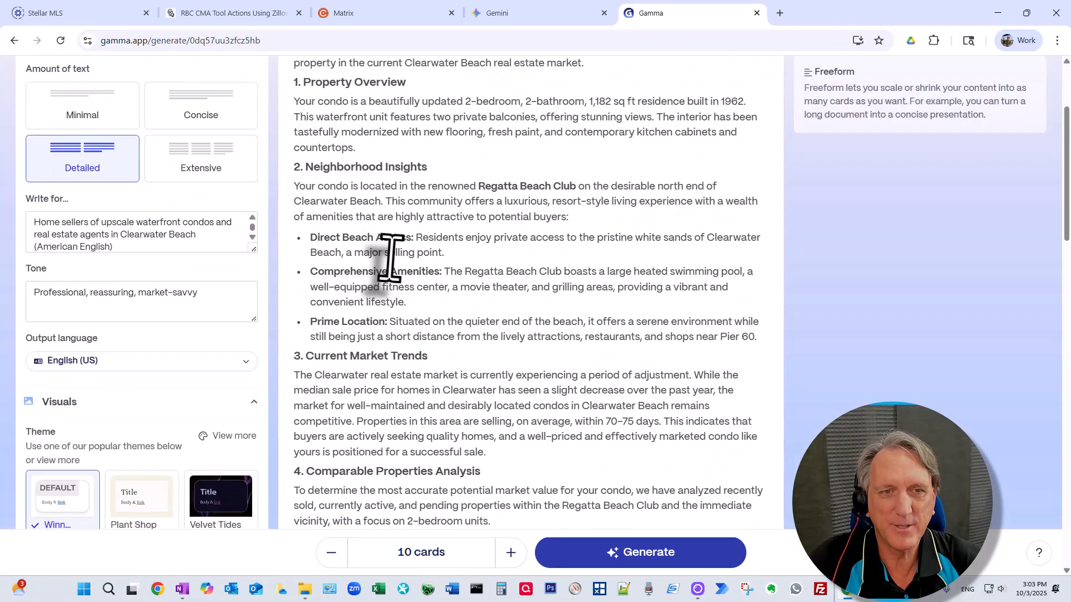
pyautogui.scroll(-3, 400, 294)
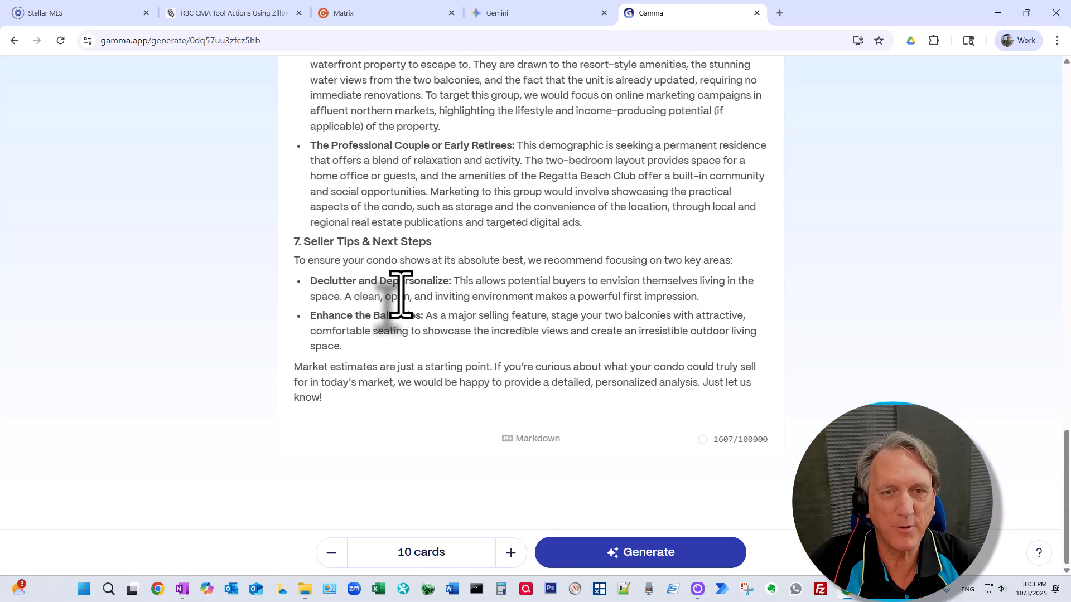
pyautogui.scroll(10, 400, 295)
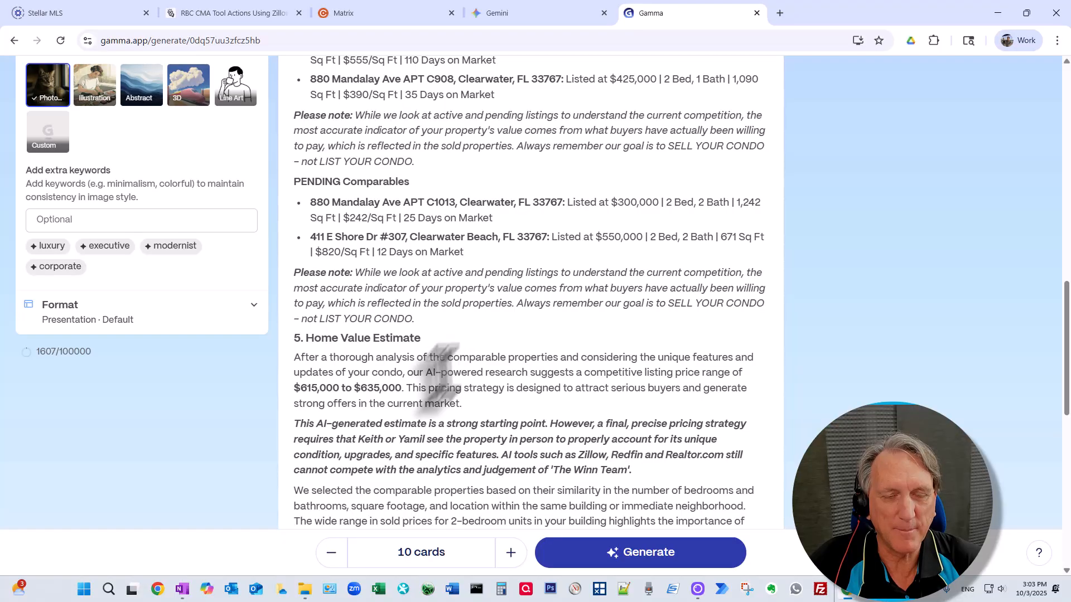
pyautogui.moveTo(388, 389); pyautogui.dragTo(360, 389)
pyautogui.scroll(5, 469, 346)
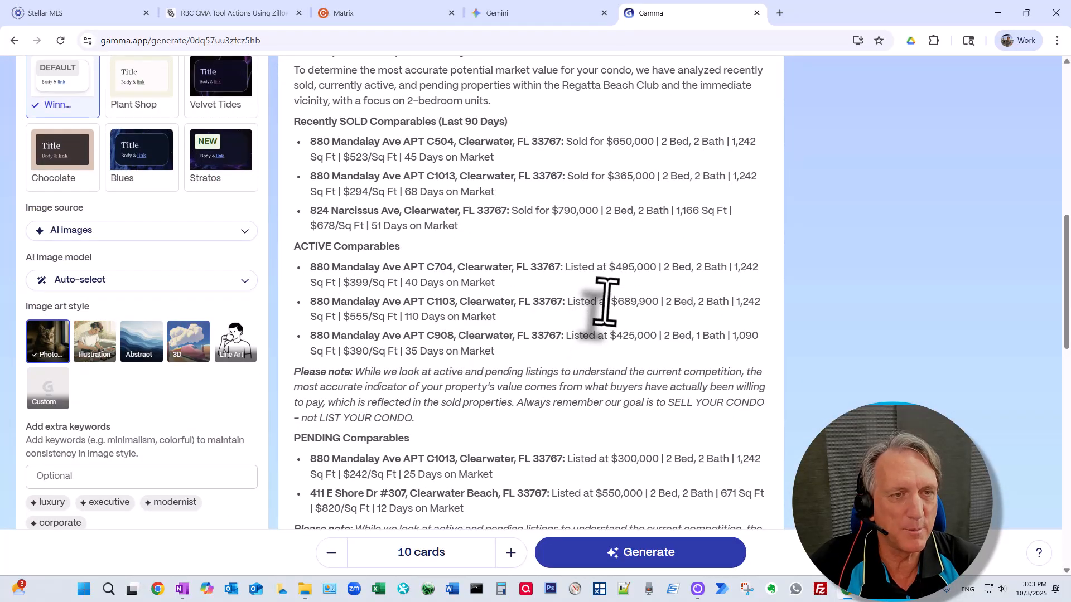
pyautogui.scroll(4, 564, 319)
pyautogui.scroll(7, 564, 319)
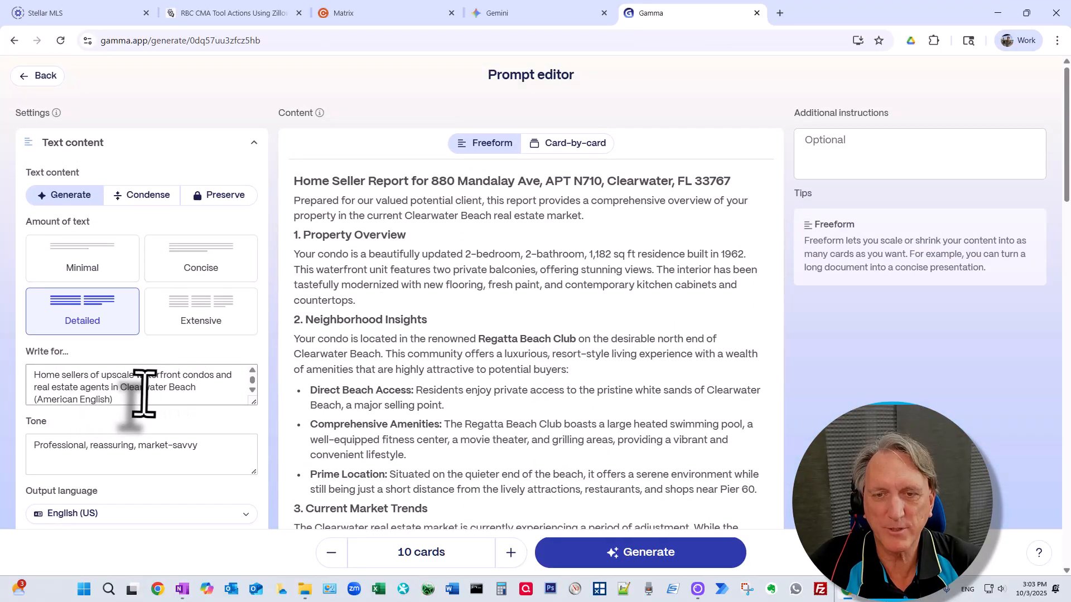
pyautogui.scroll(-1, 175, 390)
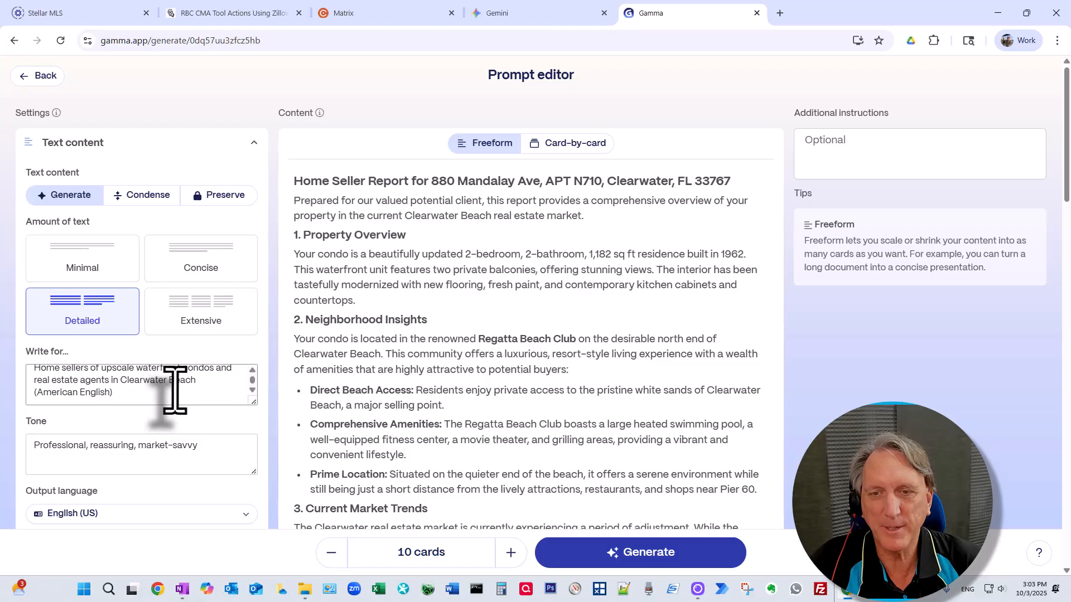
pyautogui.scroll(-2, 172, 389)
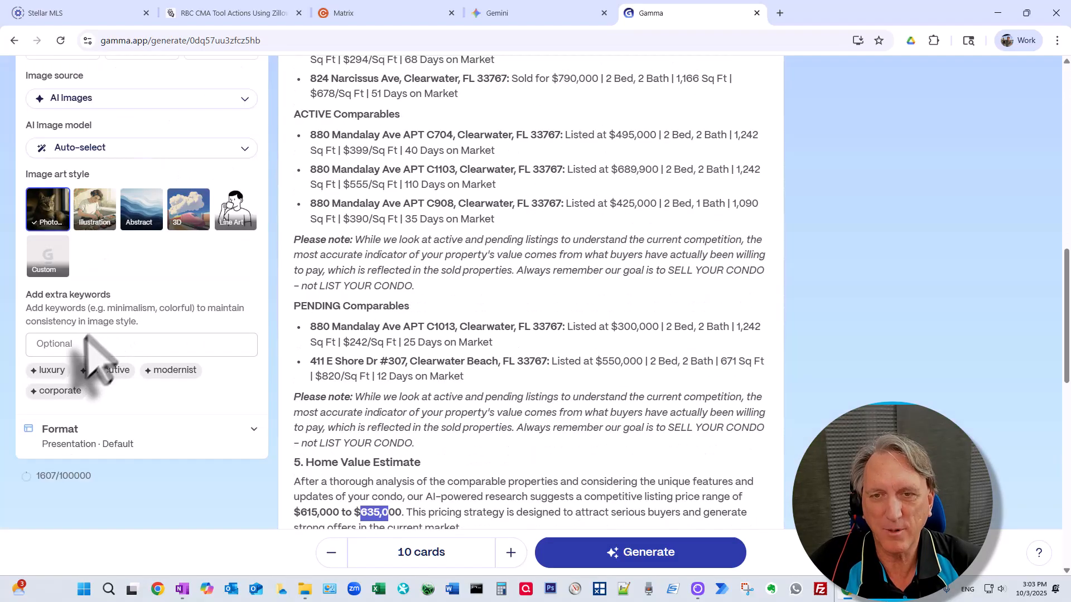
pyautogui.scroll(-1, 251, 387)
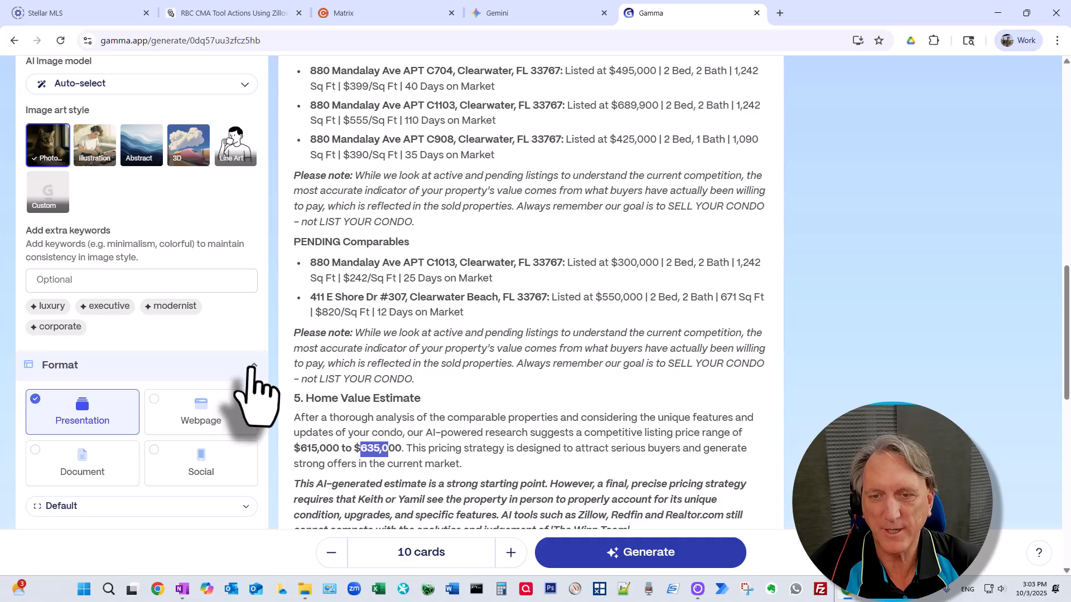
# Step: Collapse the Format settings and switch the content to Card-by-card editing
pyautogui.click(254, 367)
pyautogui.scroll(-2, 257, 389)
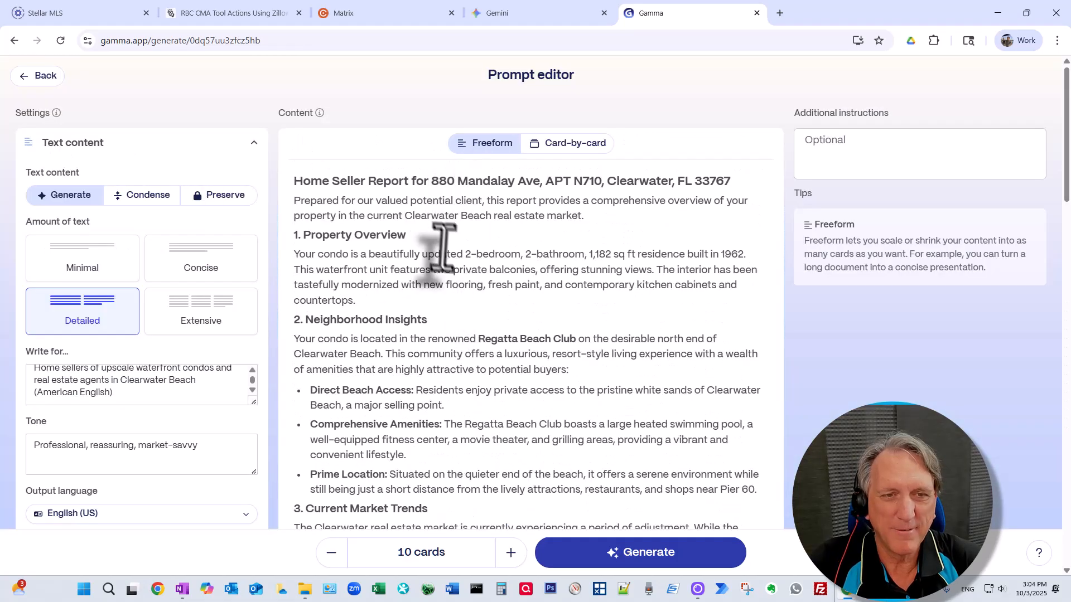
pyautogui.scroll(-10, 437, 259)
pyautogui.scroll(10, 435, 262)
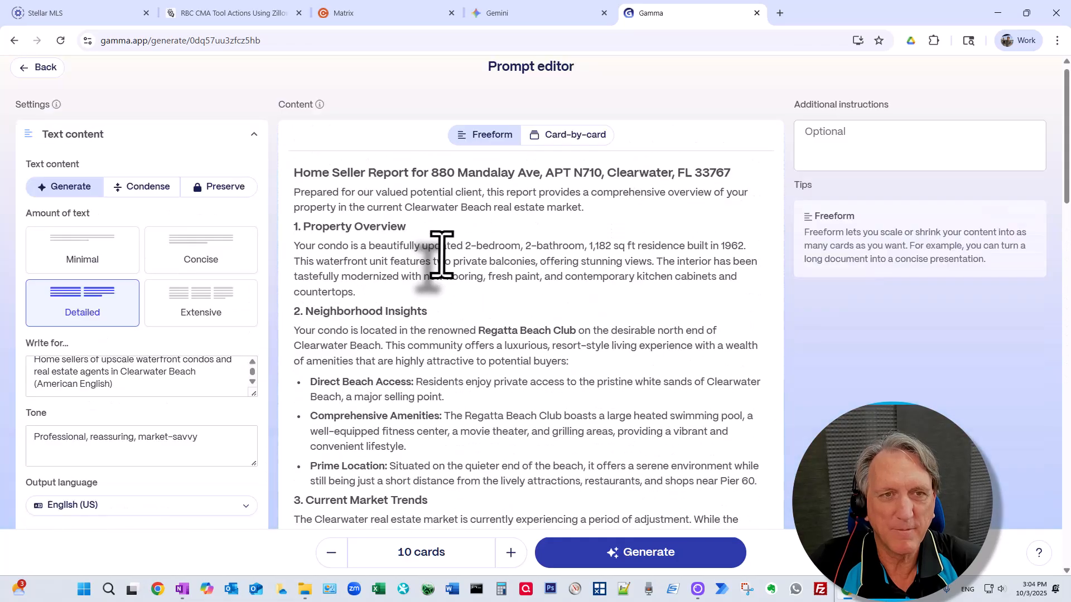
pyautogui.click(561, 146)
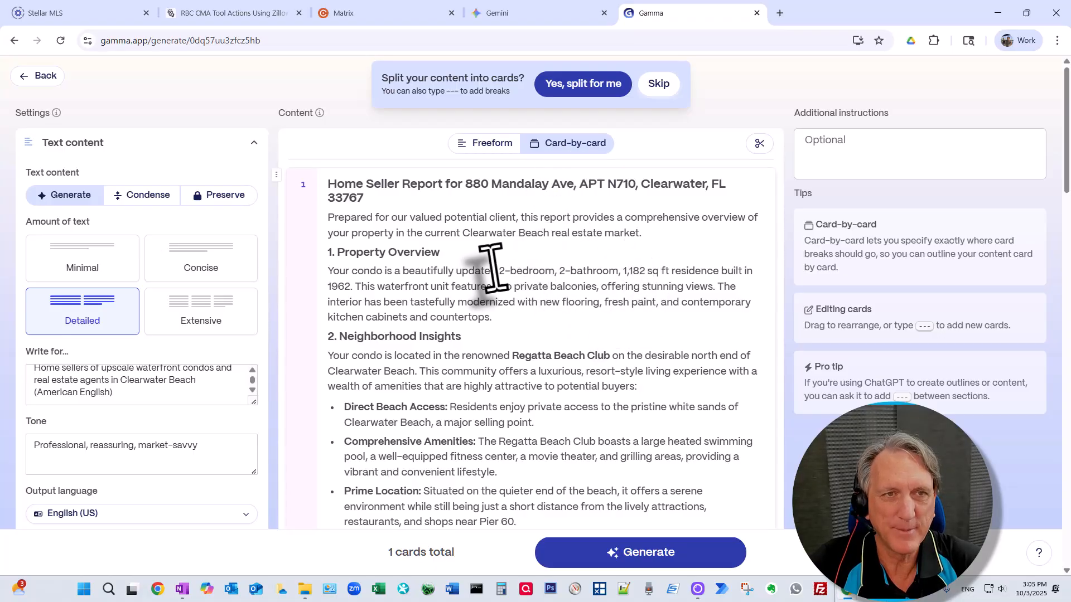
# Step: Insert a --- card break after the CONDO. note section
pyautogui.scroll(-6, 492, 269)
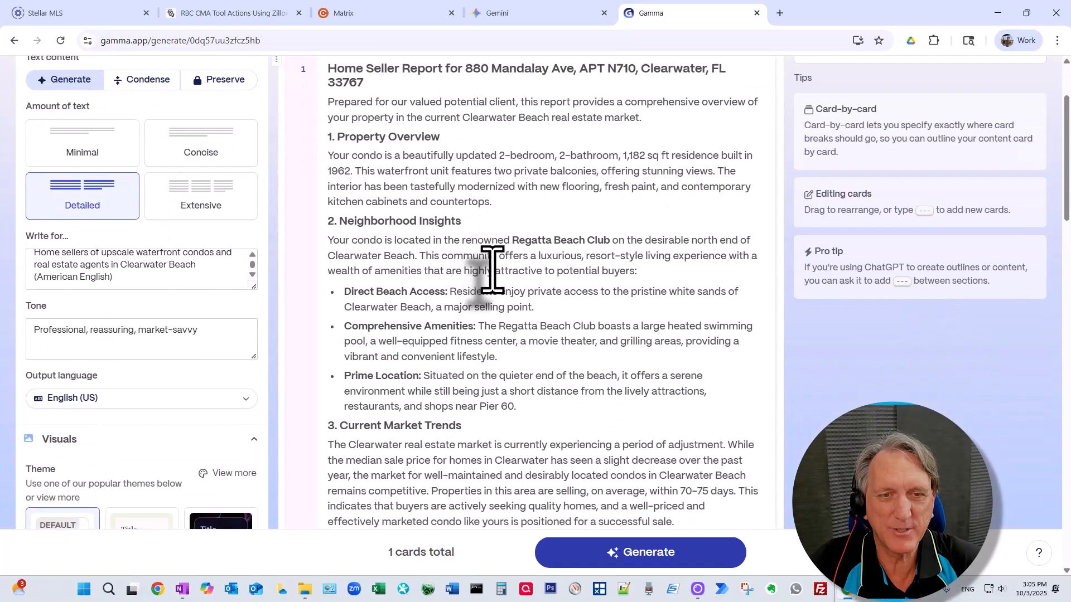
pyautogui.scroll(6, 492, 269)
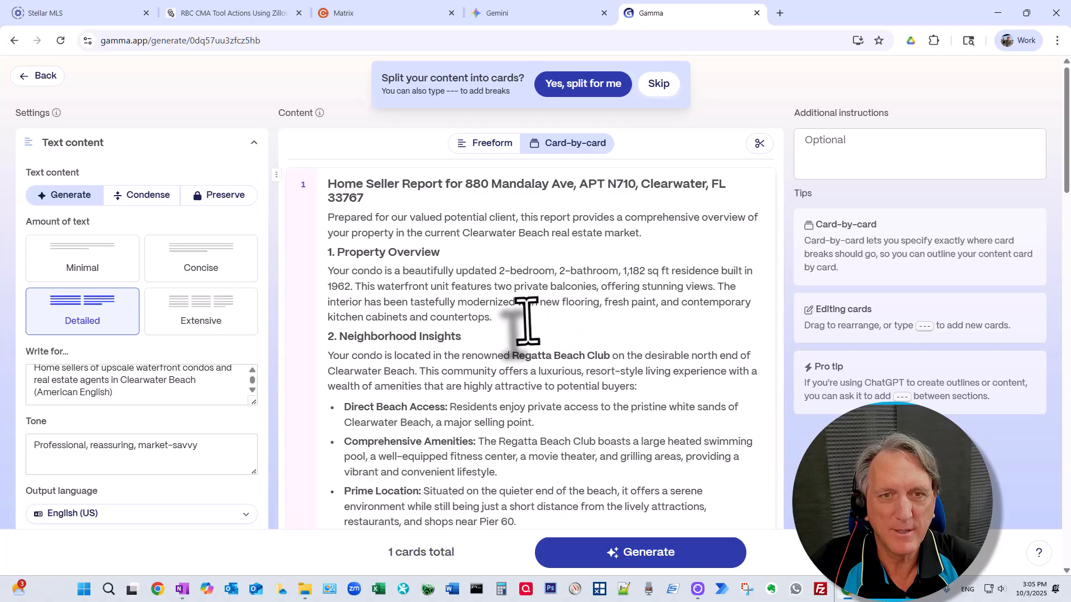
pyautogui.scroll(-2, 526, 322)
pyautogui.scroll(-1, 535, 326)
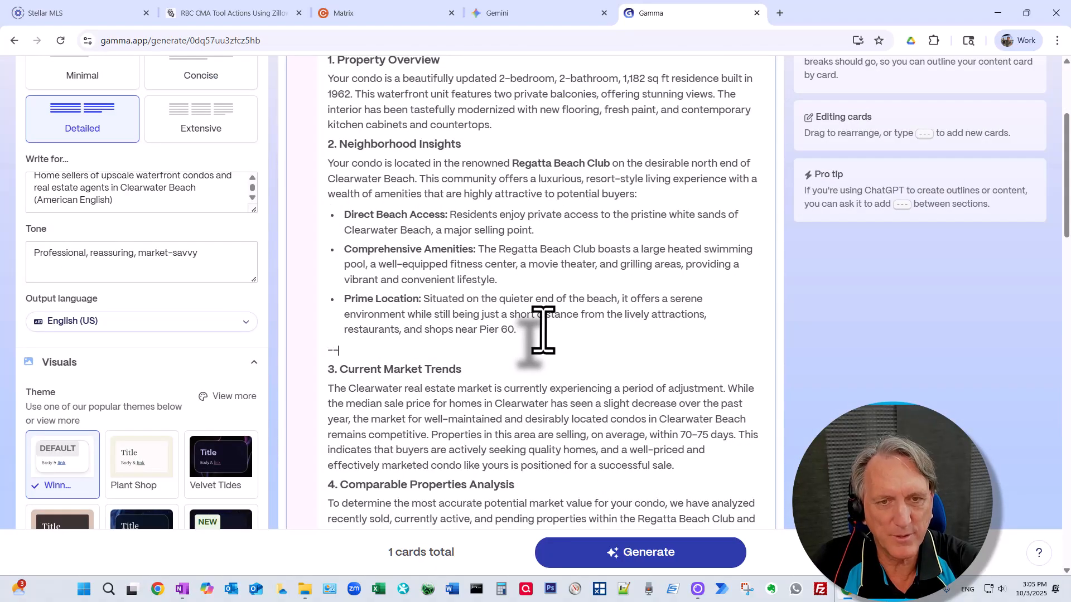
pyautogui.write('-')
pyautogui.scroll(-1, 509, 346)
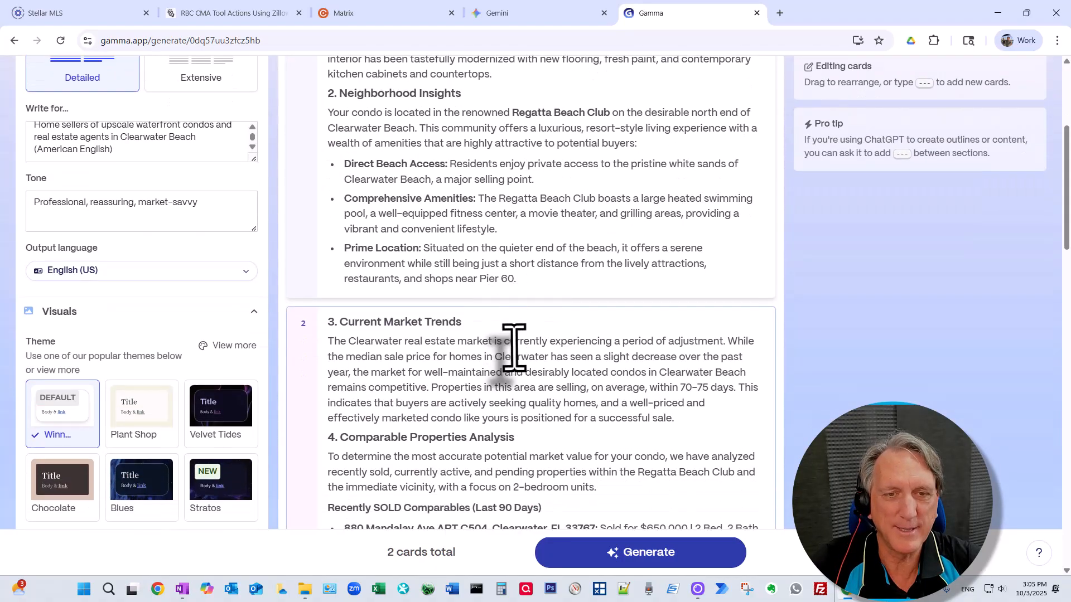
pyautogui.scroll(-2, 509, 347)
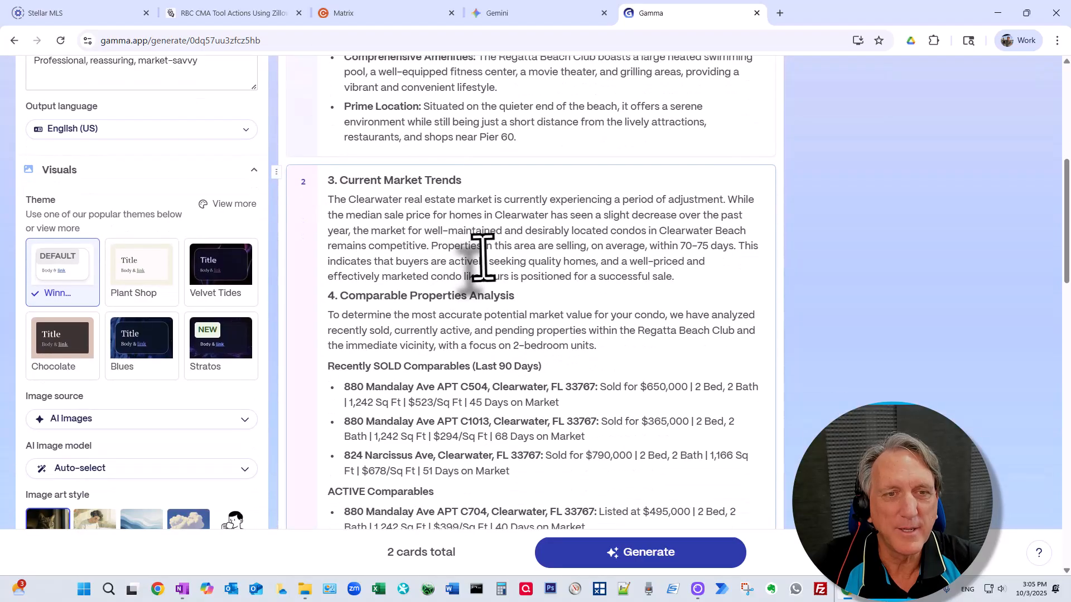
pyautogui.scroll(-7, 483, 259)
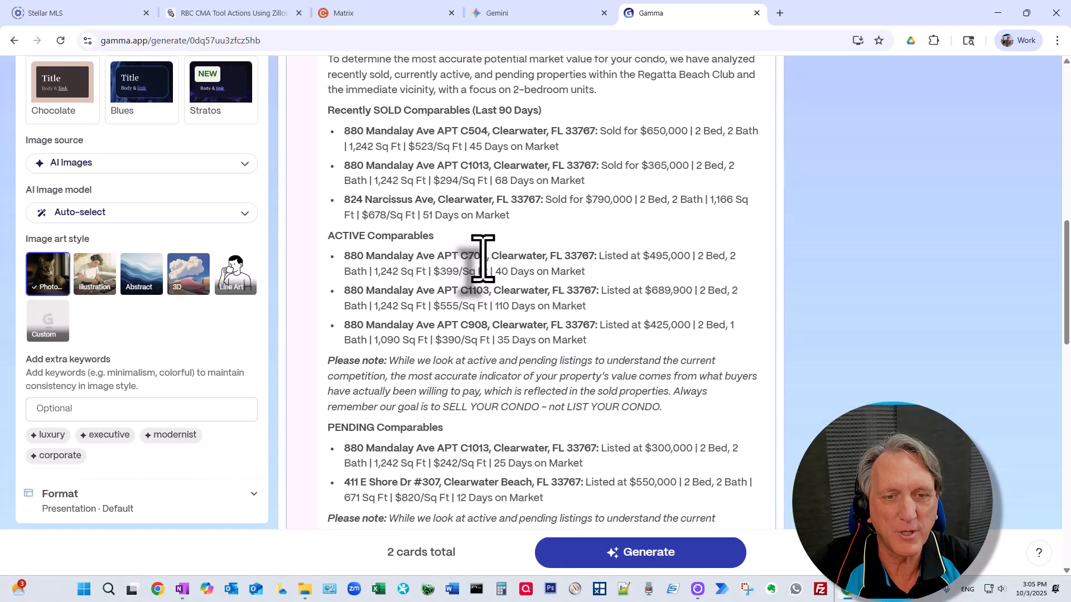
pyautogui.scroll(-2, 482, 258)
pyautogui.click(684, 270)
pyautogui.press('Return')
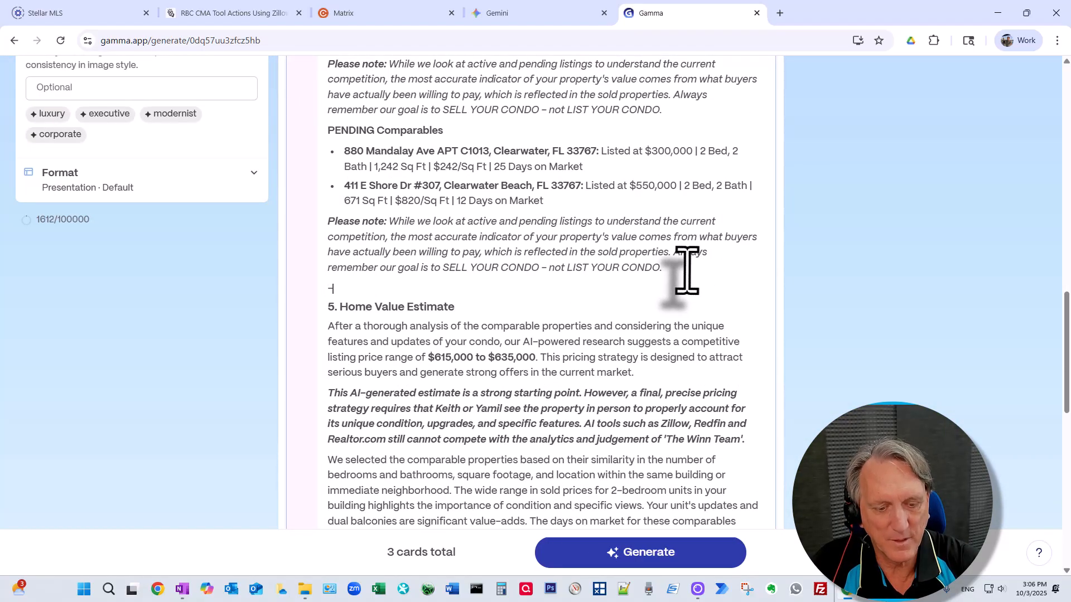
pyautogui.write('---')
# Step: Add a --- card break after the estimate section and continue through the outline
pyautogui.scroll(-5, 558, 307)
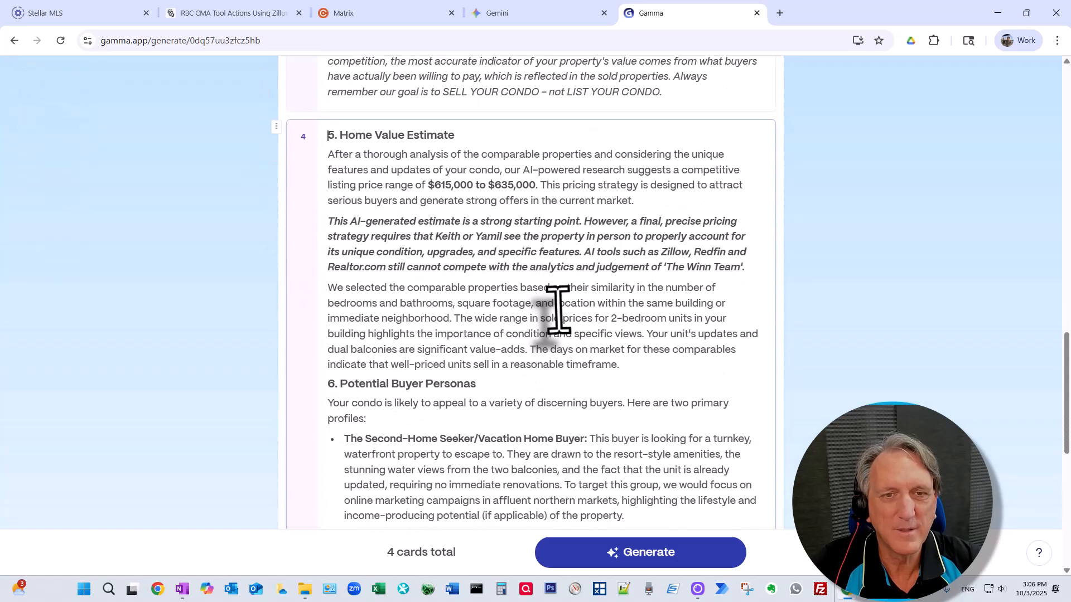
pyautogui.press('Return')
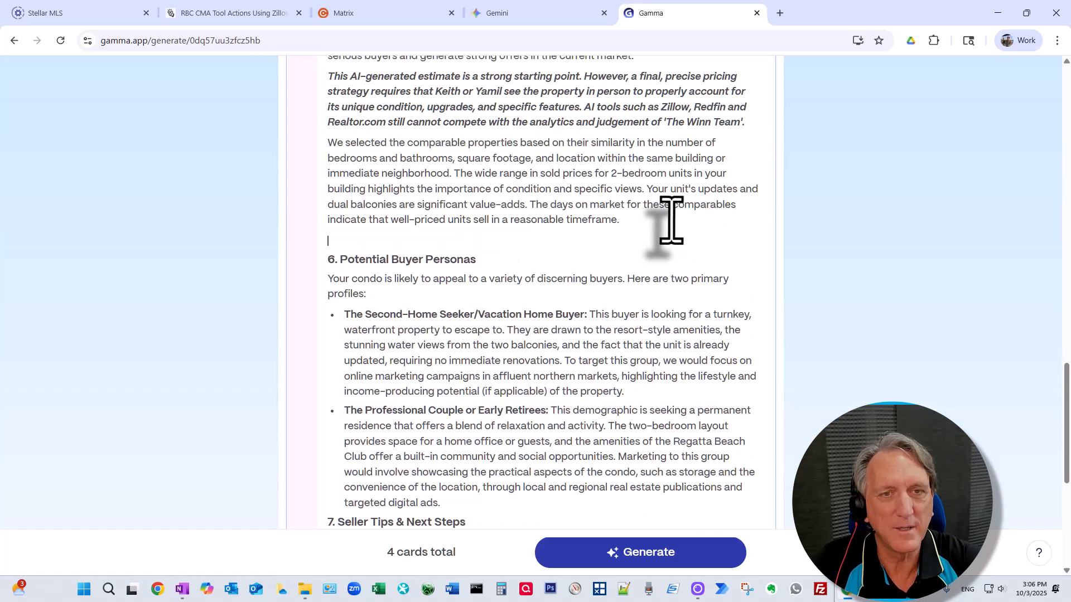
pyautogui.write('---')
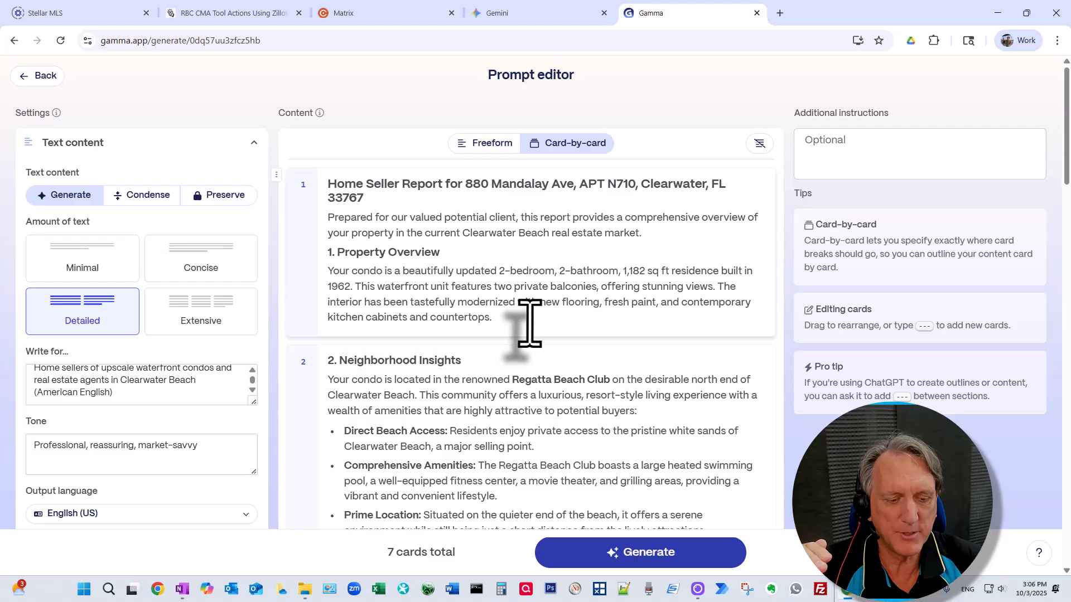
pyautogui.scroll(-9, 528, 319)
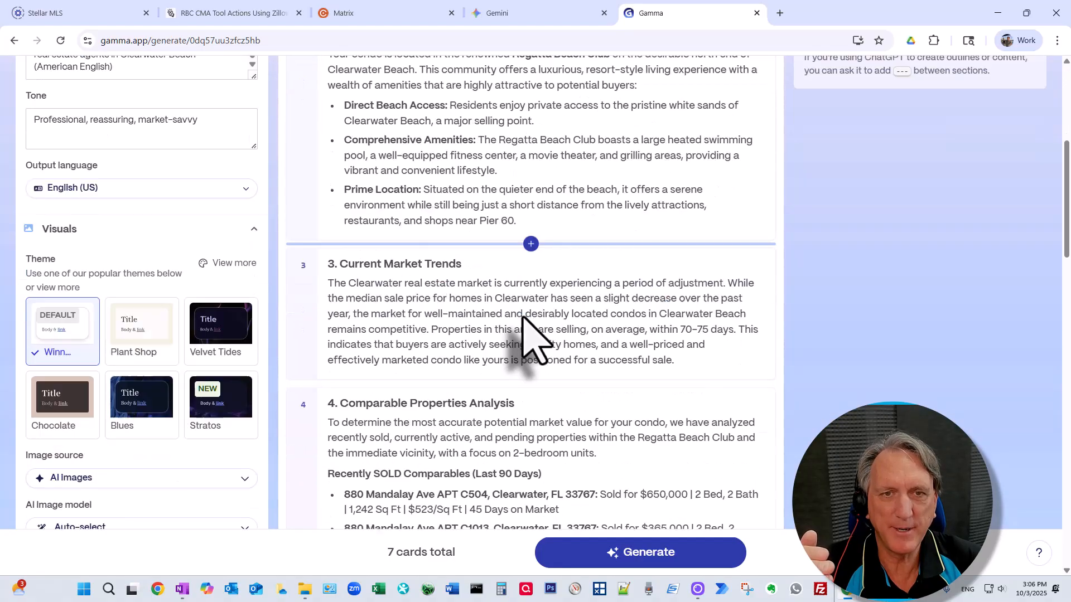
pyautogui.scroll(-10, 479, 211)
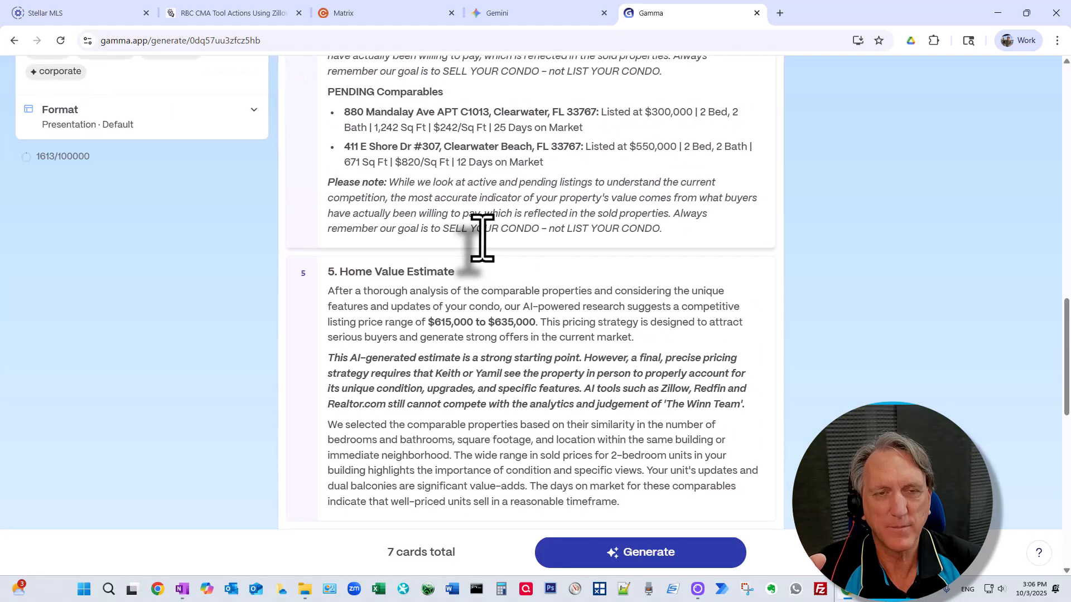
pyautogui.scroll(-10, 482, 238)
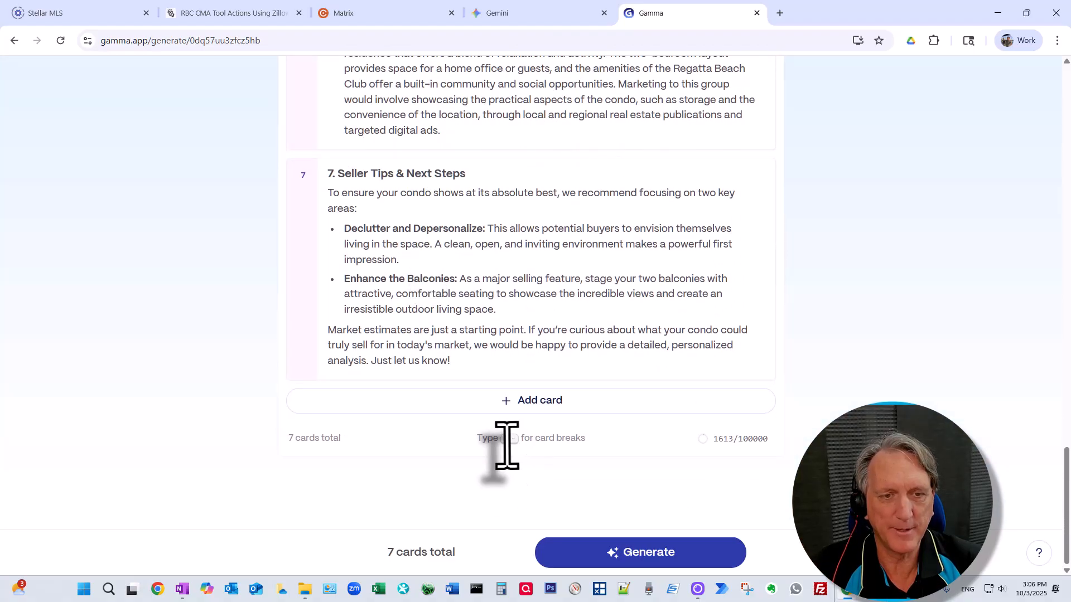
# Step: Generate the report from the 7-card outline and scroll through the illustrated cards
pyautogui.click(620, 563)
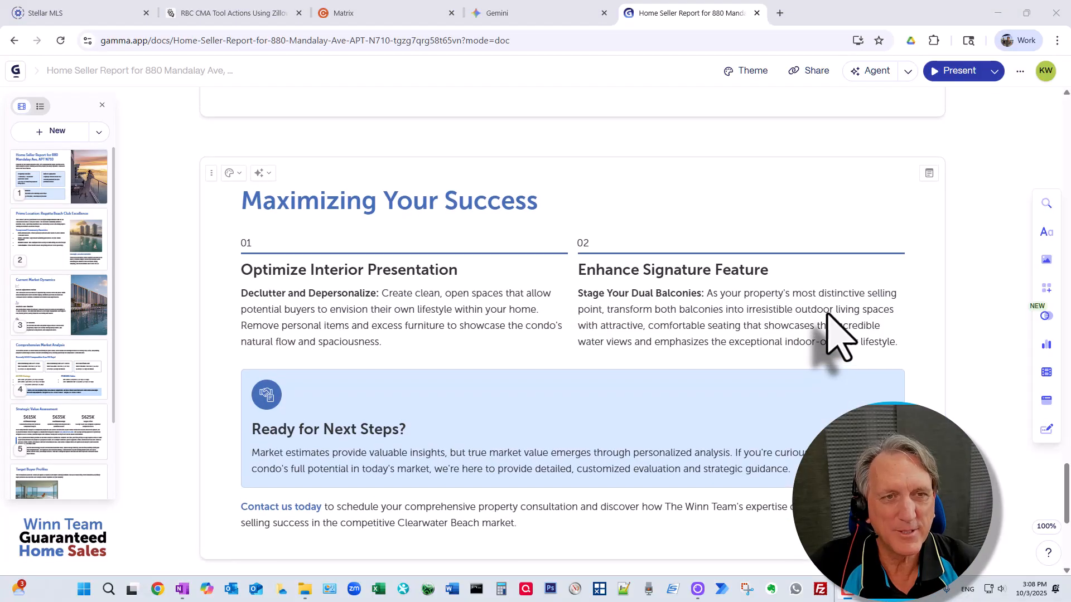
pyautogui.scroll(5, 831, 318)
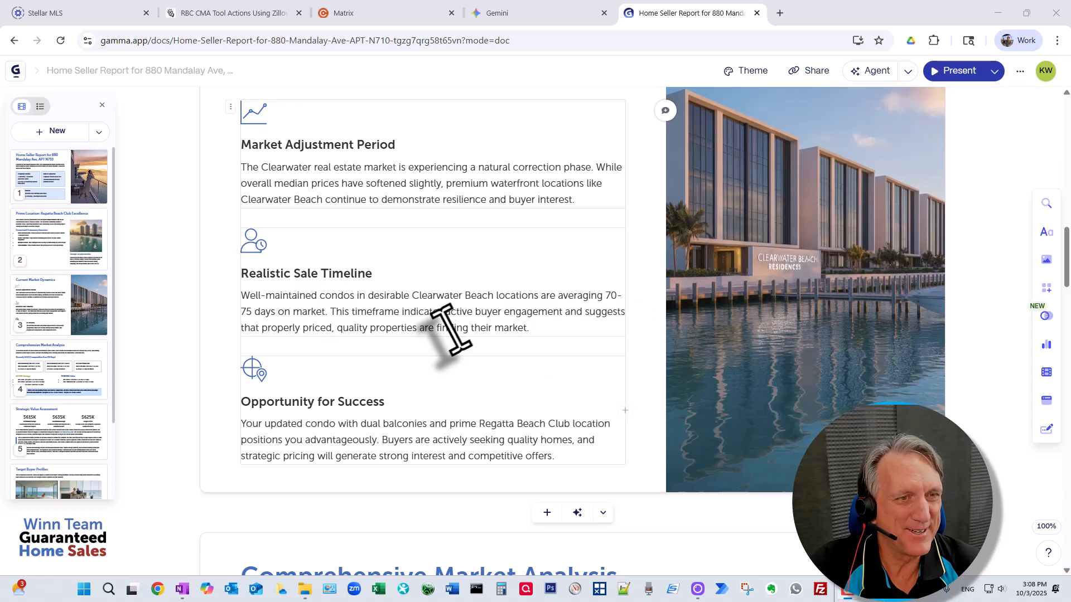
pyautogui.scroll(10, 447, 329)
pyautogui.scroll(-5, 401, 335)
pyautogui.scroll(5, 402, 335)
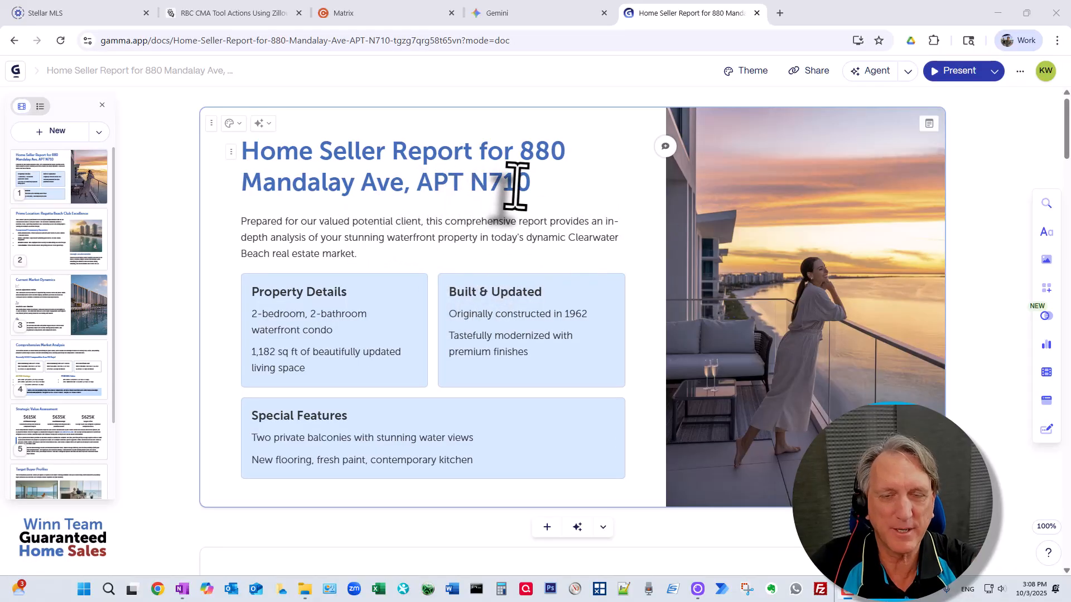
pyautogui.click(519, 149)
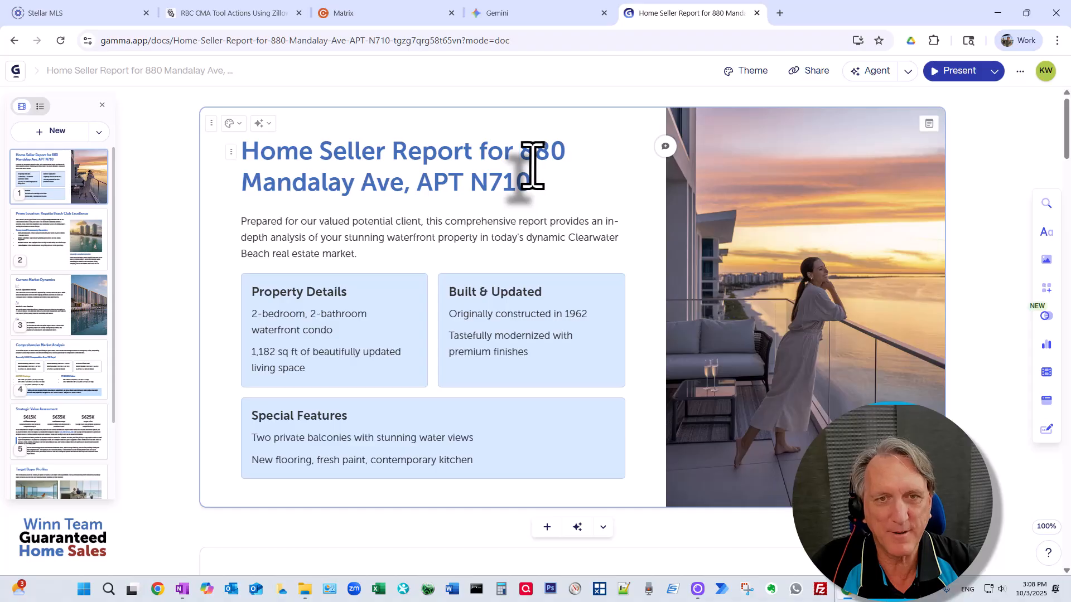
pyautogui.hotkey('shift', 'Return')
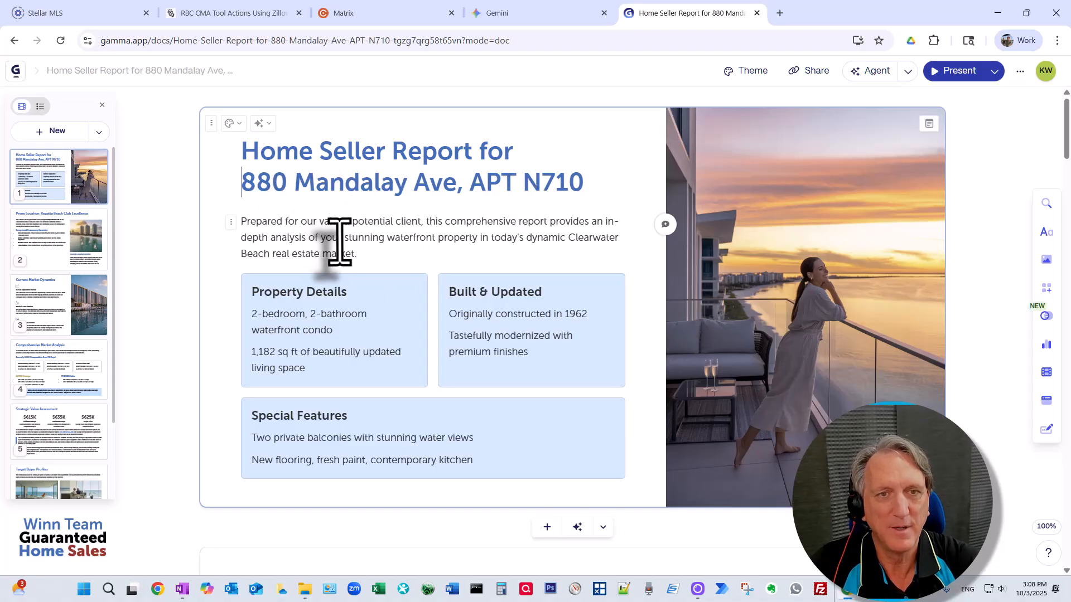
pyautogui.click(421, 222)
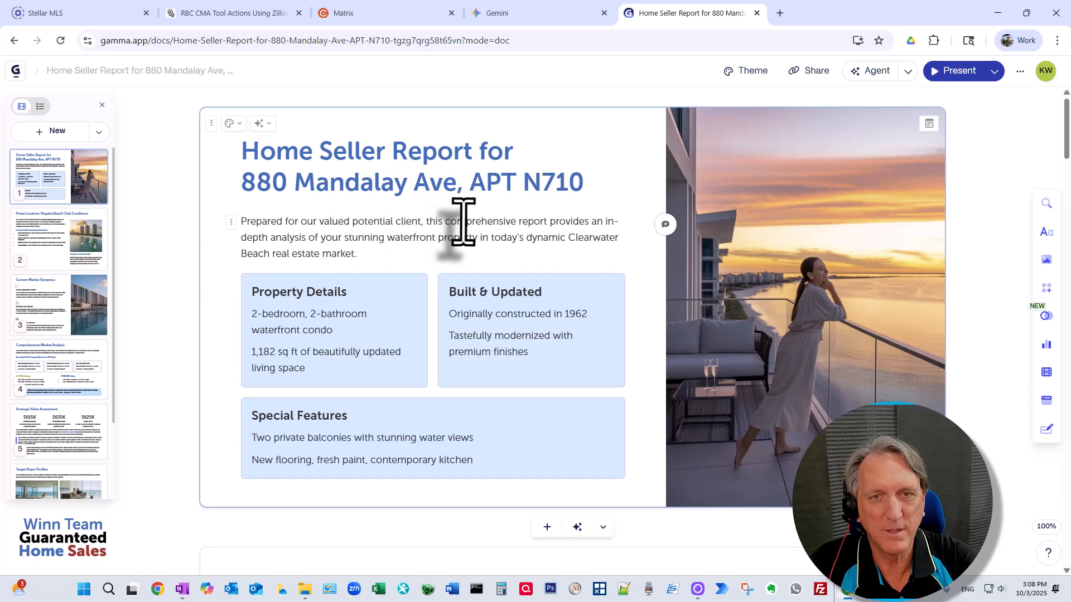
pyautogui.press('BackSpace')
pyautogui.press('BackSpace')
pyautogui.press('BackSpace')
pyautogui.press('BackSpace')
pyautogui.press('BackSpace')
pyautogui.press('BackSpace')
pyautogui.press('BackSpace')
pyautogui.press('BackSpace')
pyautogui.press('BackSpace')
pyautogui.press('BackSpace')
pyautogui.press('BackSpace')
pyautogui.press('BackSpace')
pyautogui.press('BackSpace')
pyautogui.press('BackSpace')
pyautogui.press('BackSpace')
pyautogui.press('BackSpace')
pyautogui.press('BackSpace')
pyautogui.press('BackSpace')
pyautogui.press('BackSpace')
pyautogui.press('BackSpace')
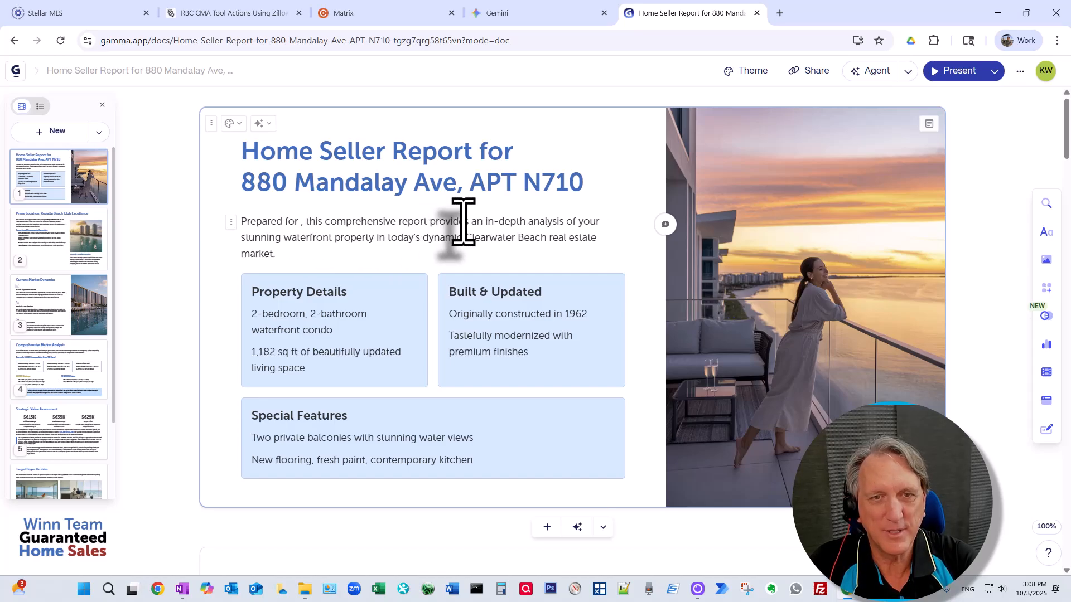
pyautogui.write('ou: Sam and George!')
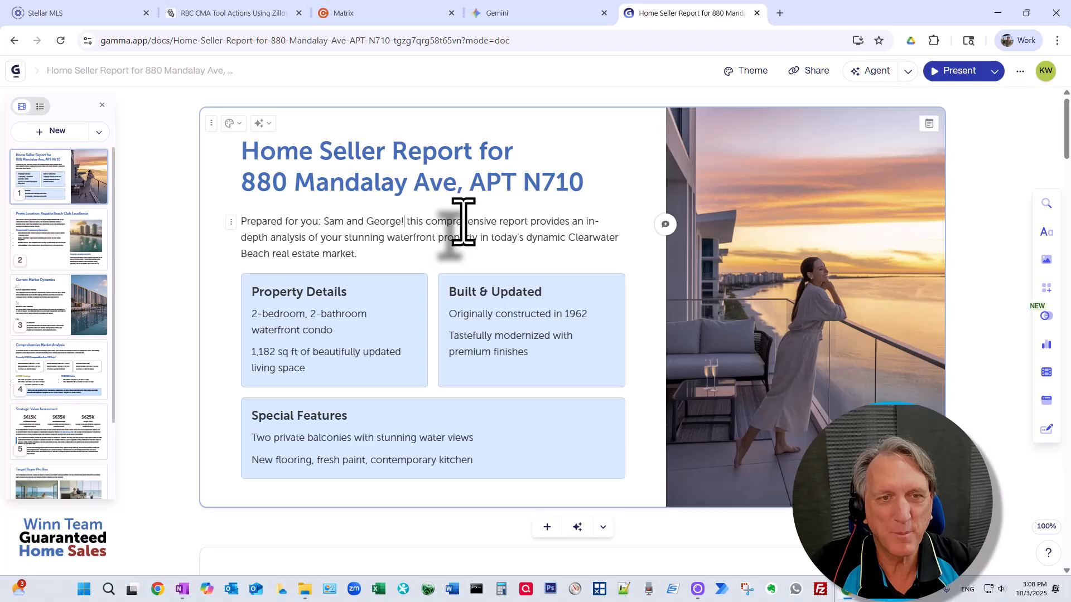
pyautogui.scroll(-10, 463, 234)
pyautogui.scroll(2, 511, 261)
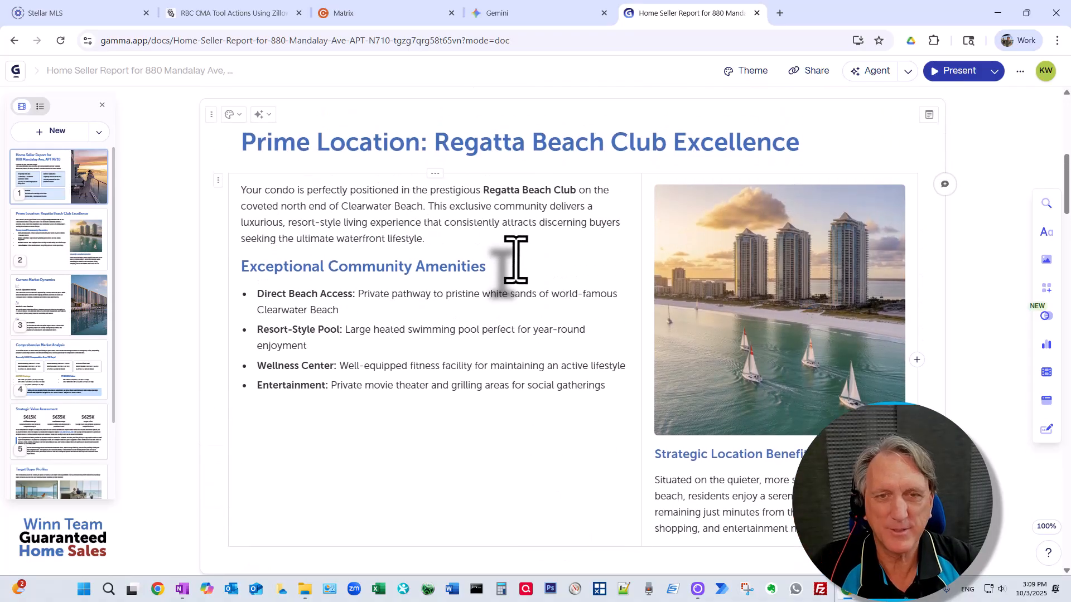
pyautogui.scroll(8, 516, 260)
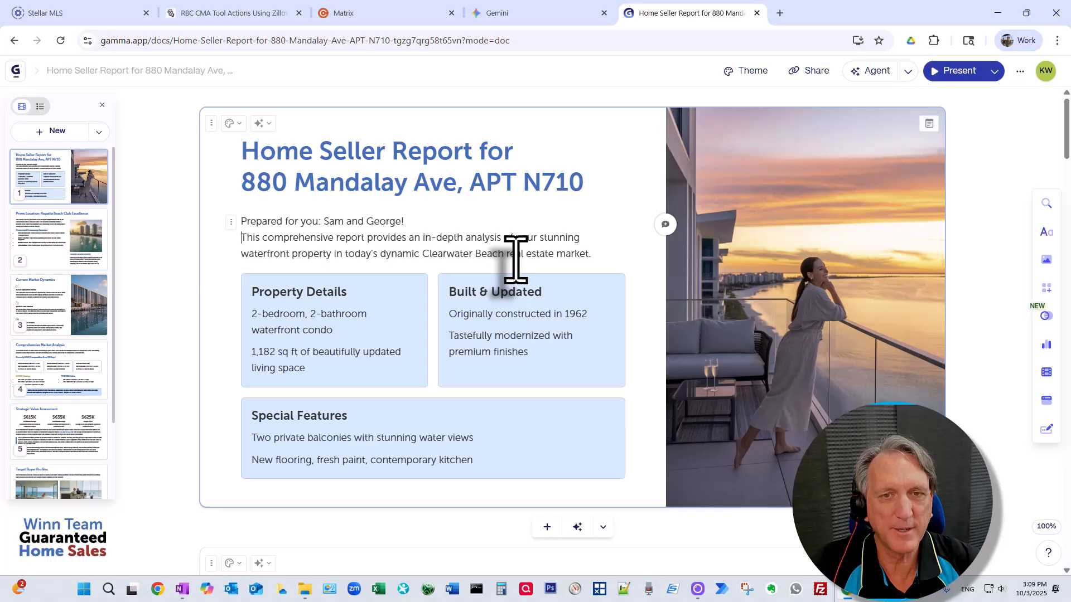
pyautogui.scroll(-12, 516, 259)
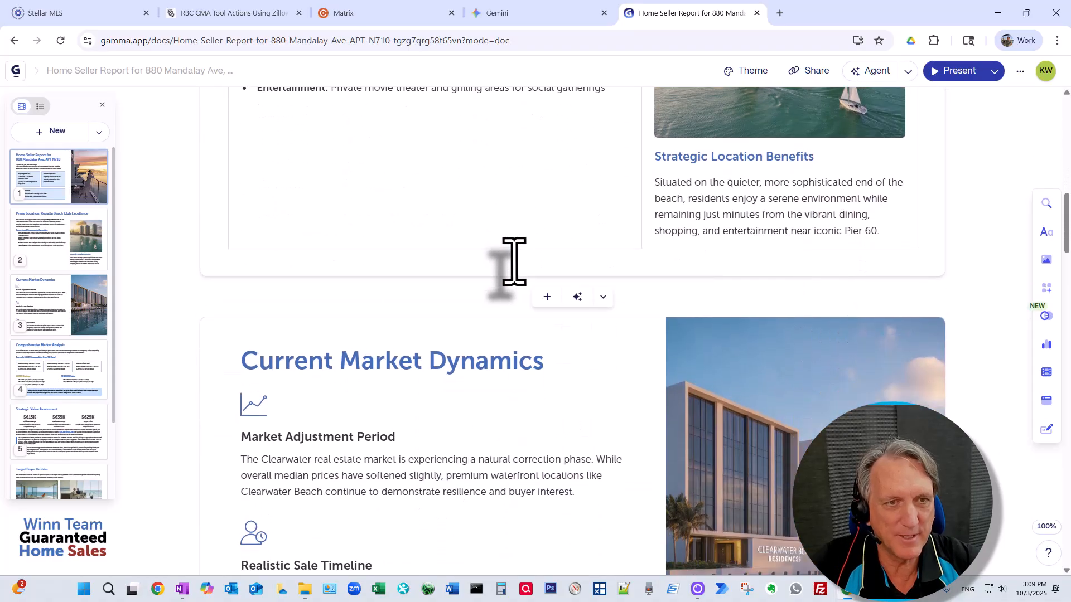
# Step: Scroll down through the generated report's cards and back up toward the title card
pyautogui.scroll(-6, 514, 260)
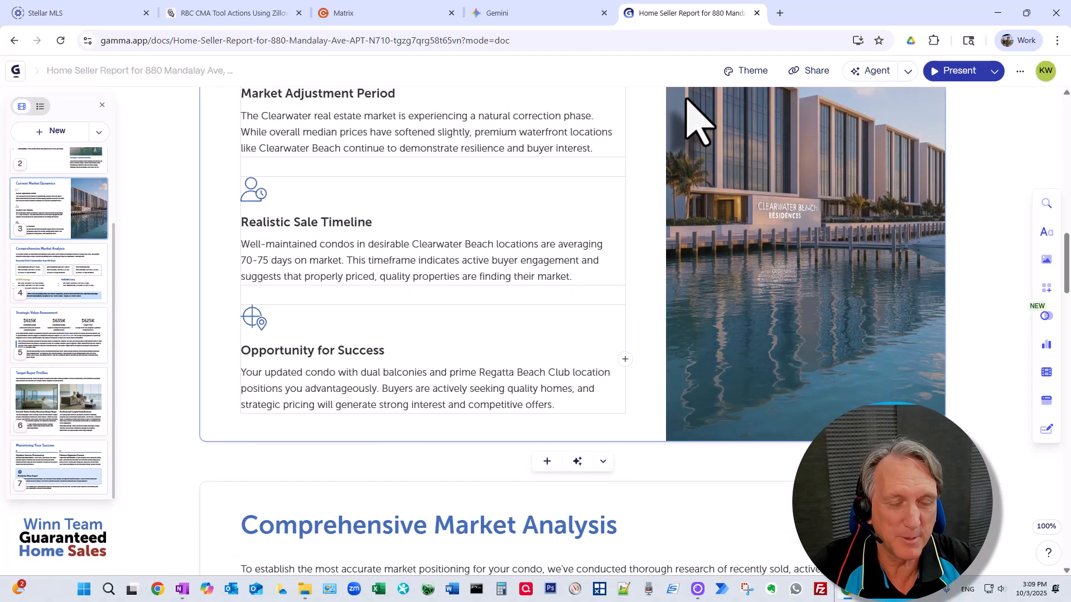
pyautogui.scroll(-2, 383, 350)
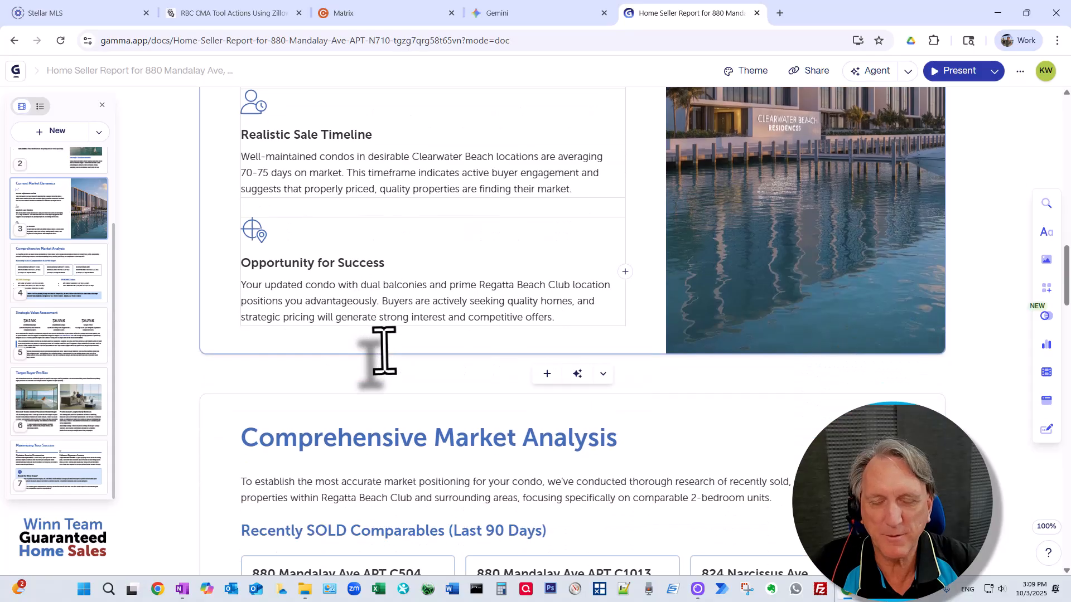
pyautogui.scroll(-4, 383, 351)
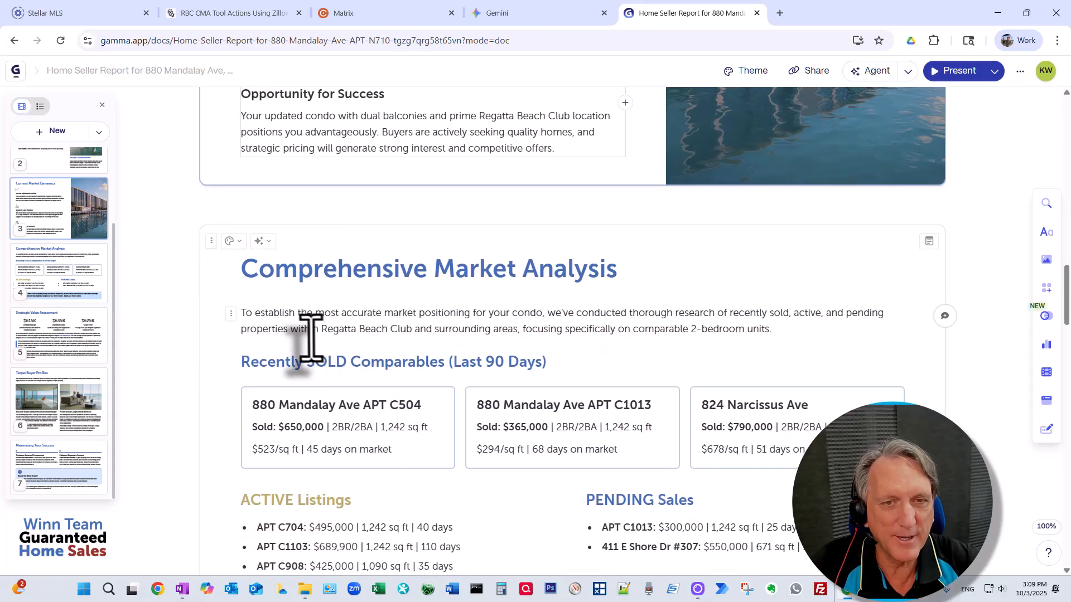
pyautogui.scroll(-2, 364, 335)
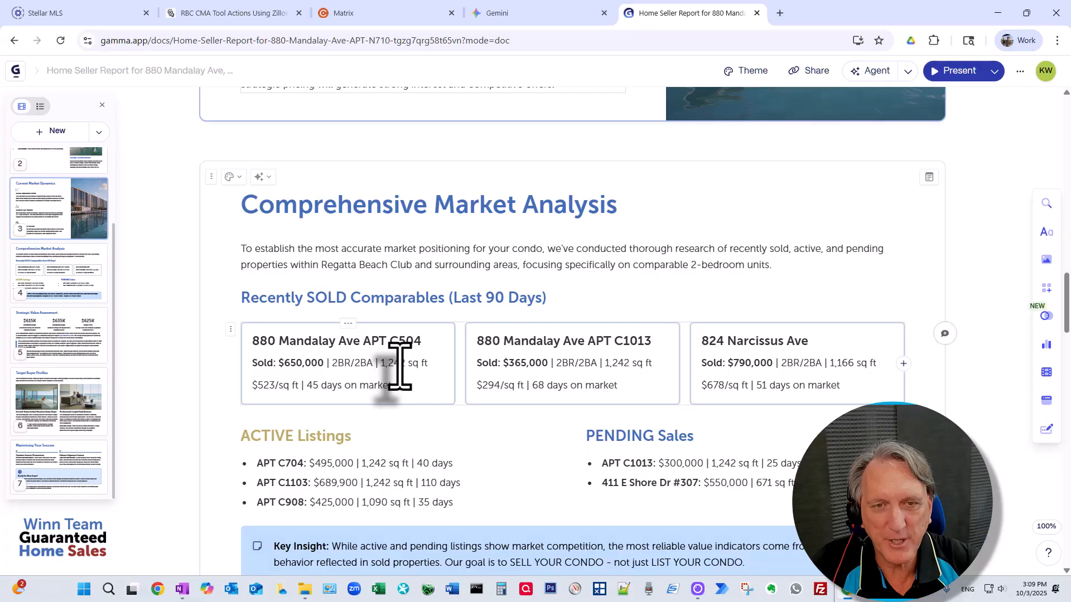
pyautogui.scroll(-3, 402, 376)
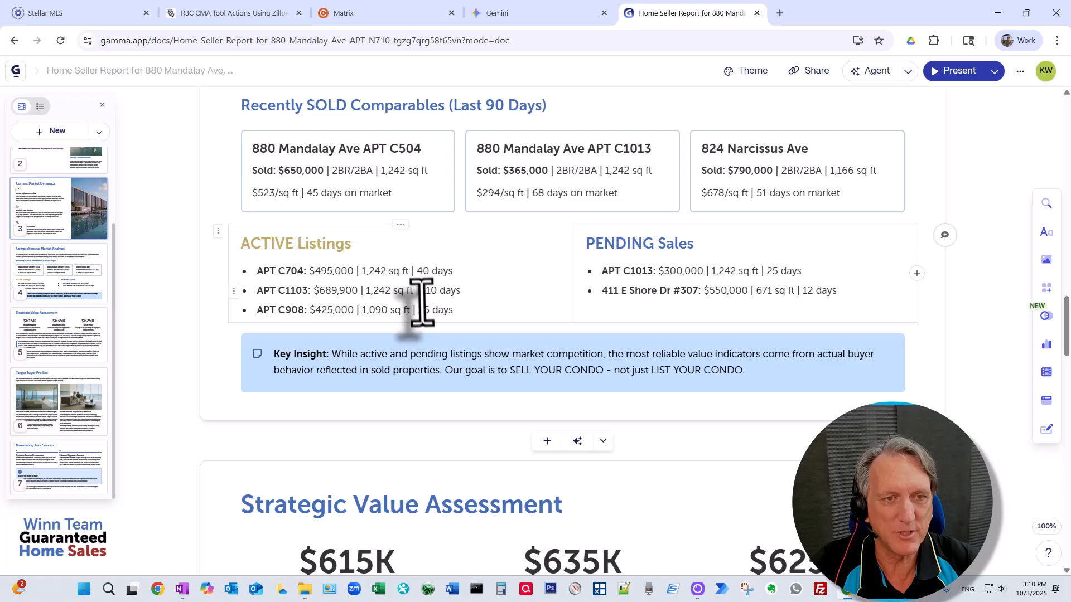
pyautogui.scroll(-1, 422, 301)
pyautogui.scroll(-7, 390, 334)
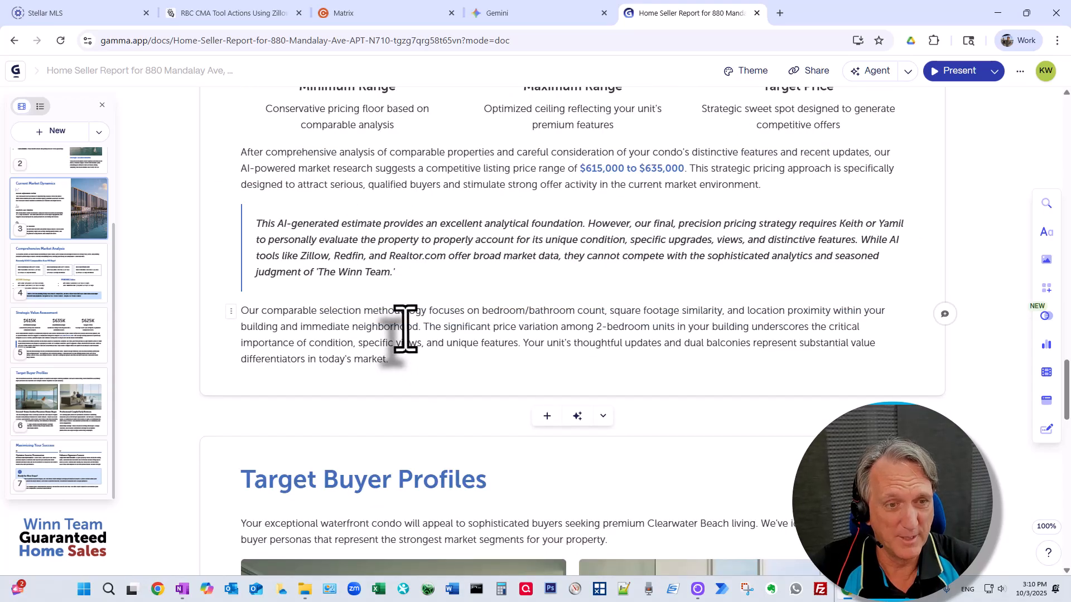
pyautogui.scroll(-6, 405, 329)
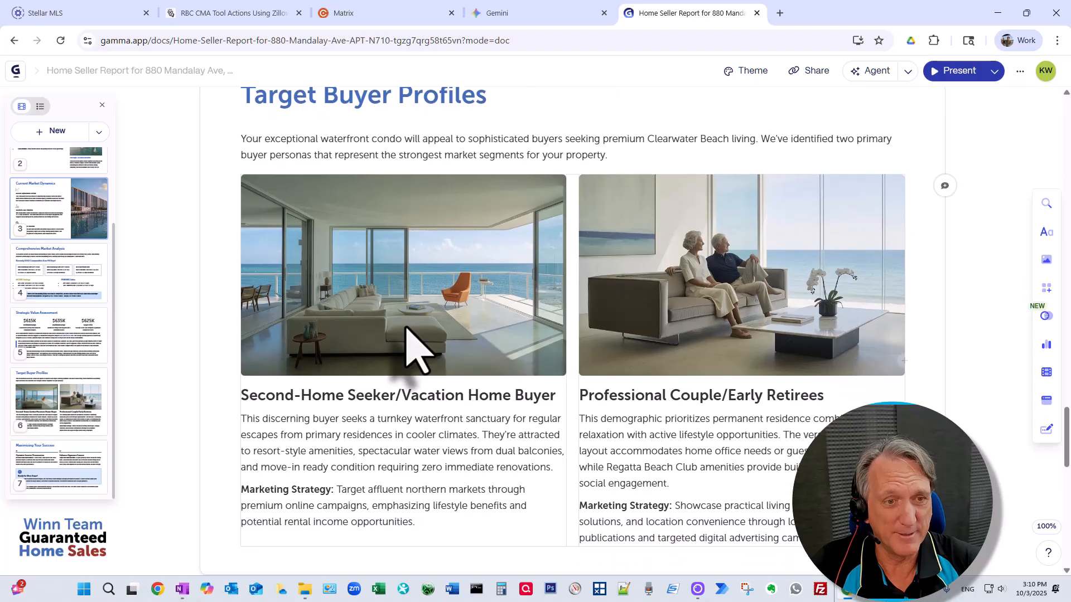
pyautogui.scroll(12, 514, 268)
pyautogui.scroll(20, 518, 265)
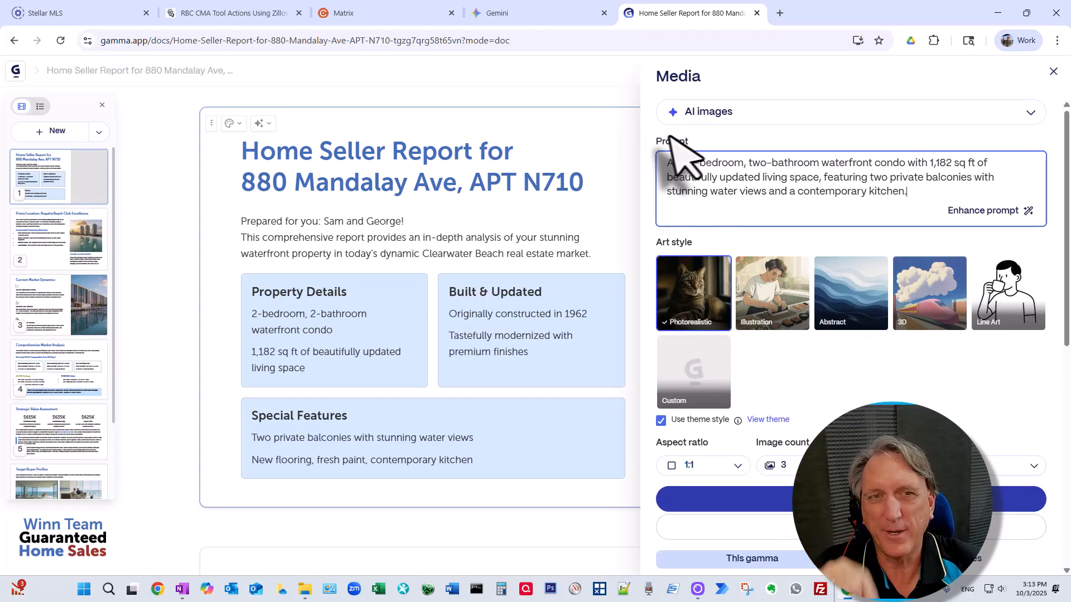
pyautogui.click(609, 149)
pyautogui.scroll(-1, 777, 246)
pyautogui.scroll(-4, 765, 231)
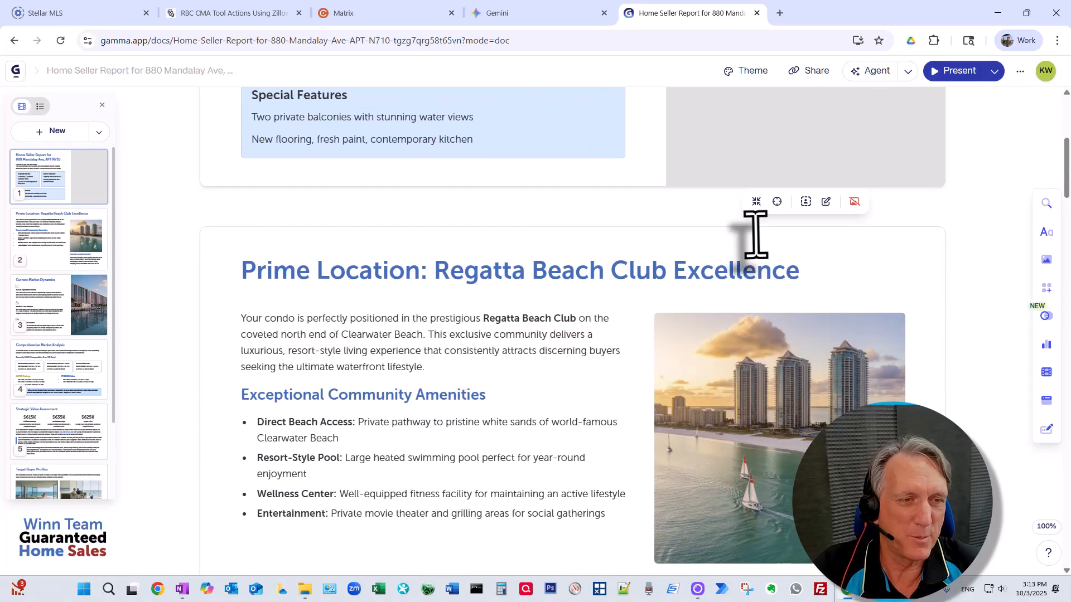
pyautogui.scroll(-3, 756, 234)
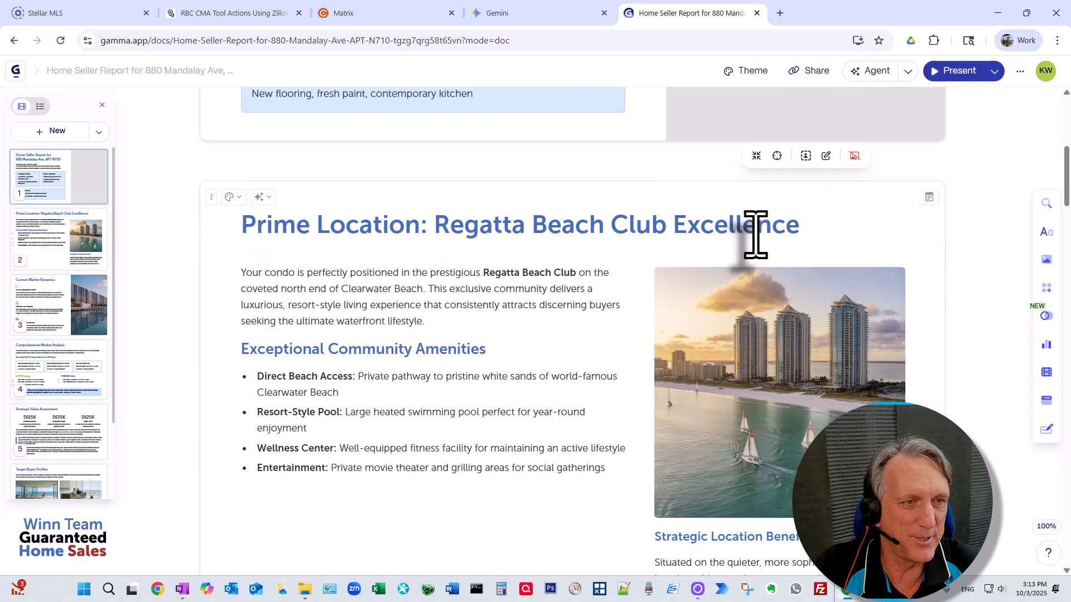
pyautogui.scroll(1, 776, 267)
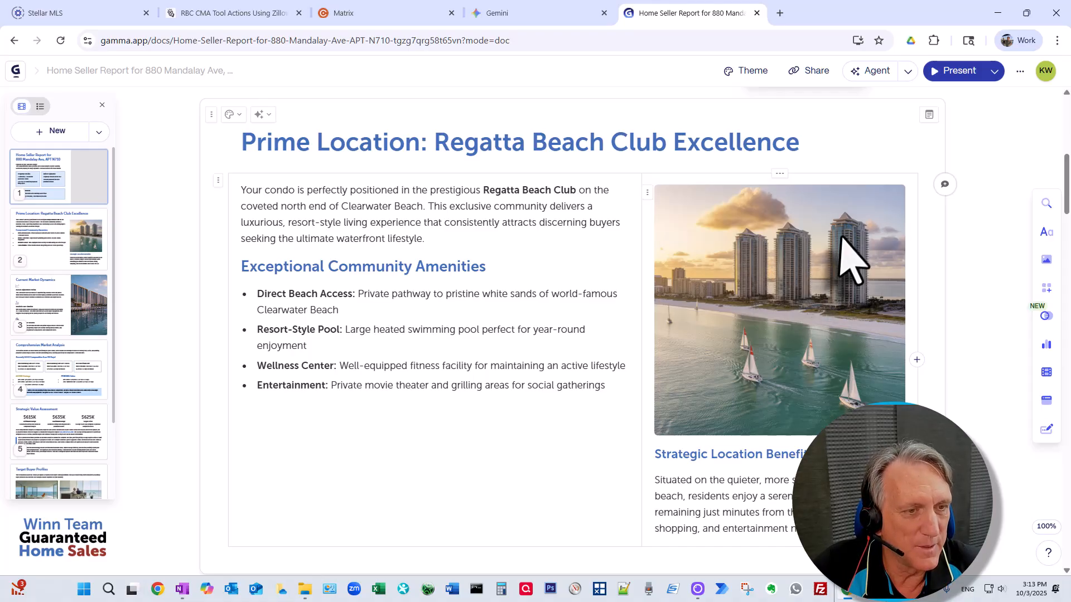
# Step: Swap the Prime Location skyline photo for the turquoise-surf white-sand beach accent image
pyautogui.click(813, 223)
pyautogui.rightClick(821, 303)
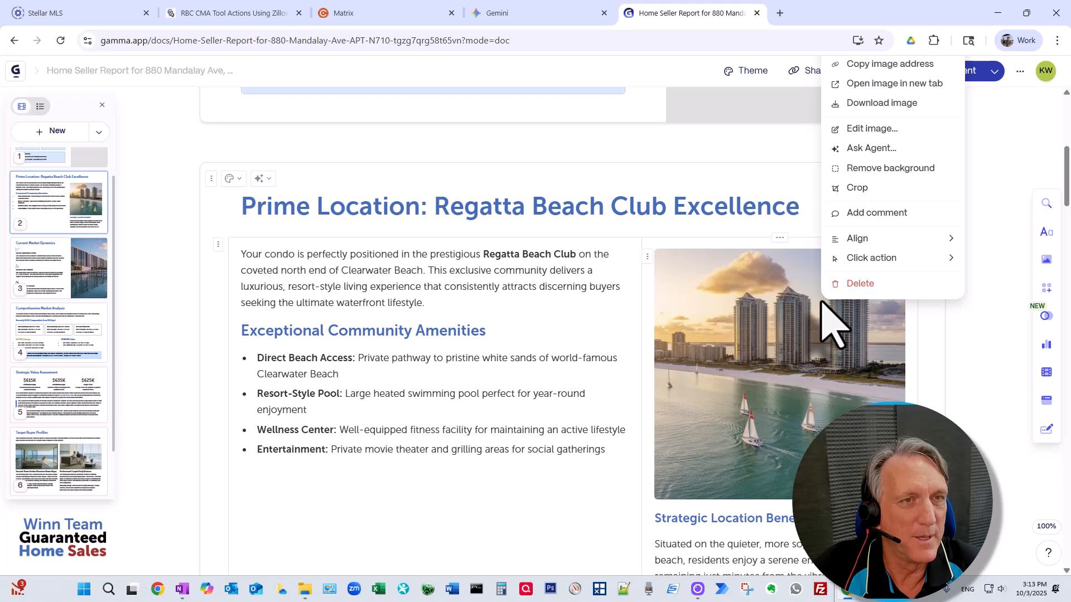
pyautogui.click(879, 129)
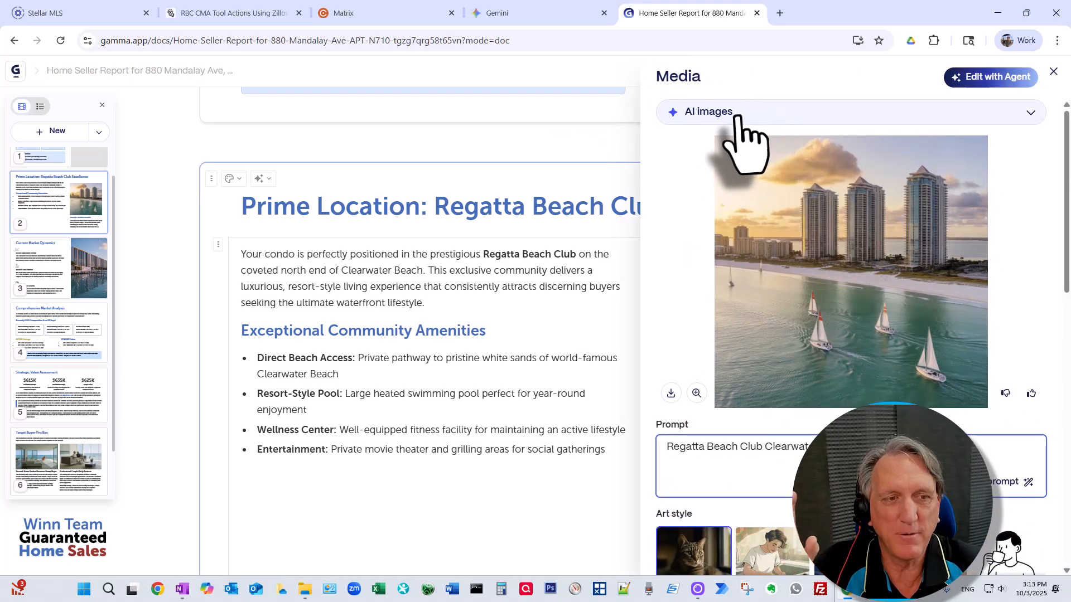
pyautogui.click(745, 115)
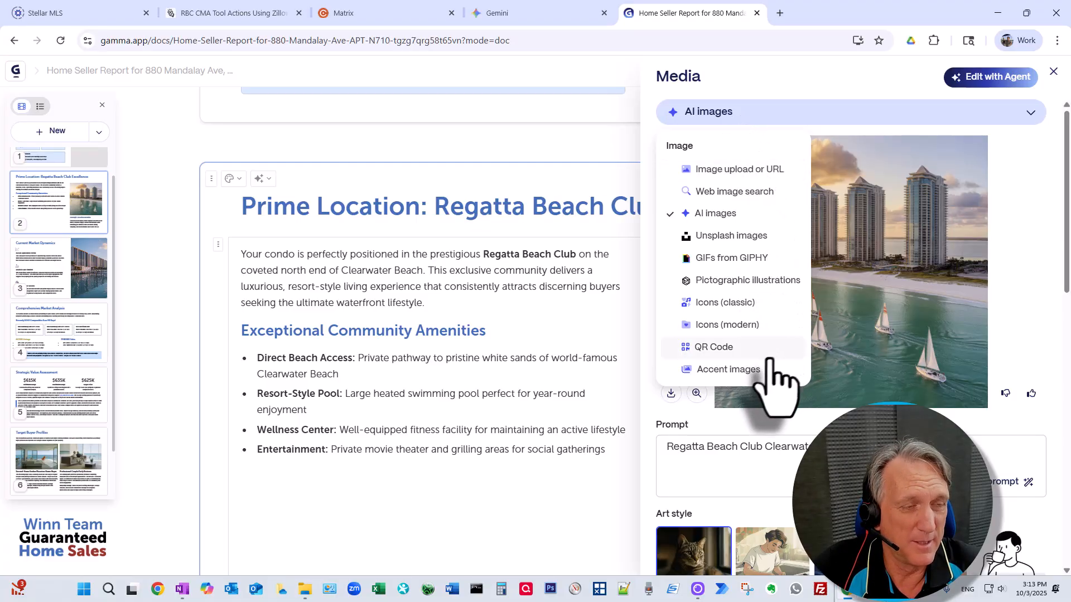
pyautogui.click(748, 369)
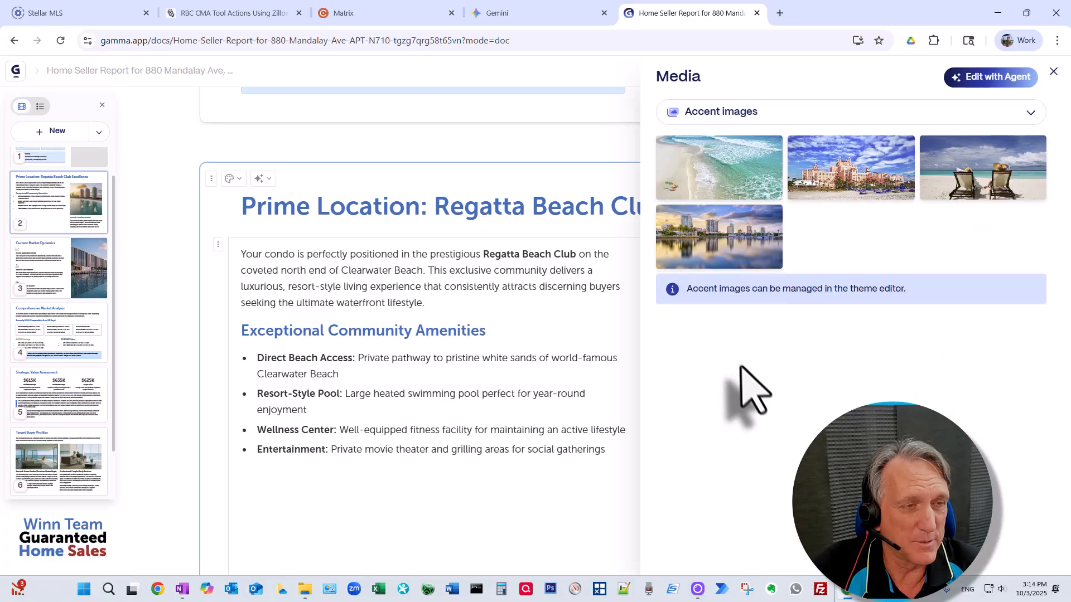
pyautogui.click(741, 179)
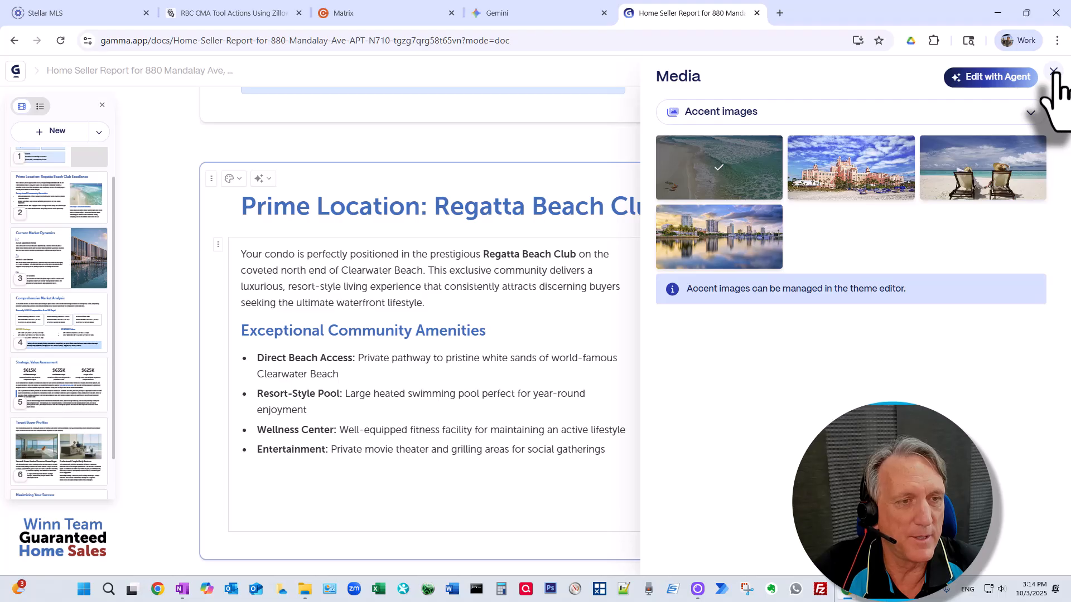
pyautogui.click(1052, 71)
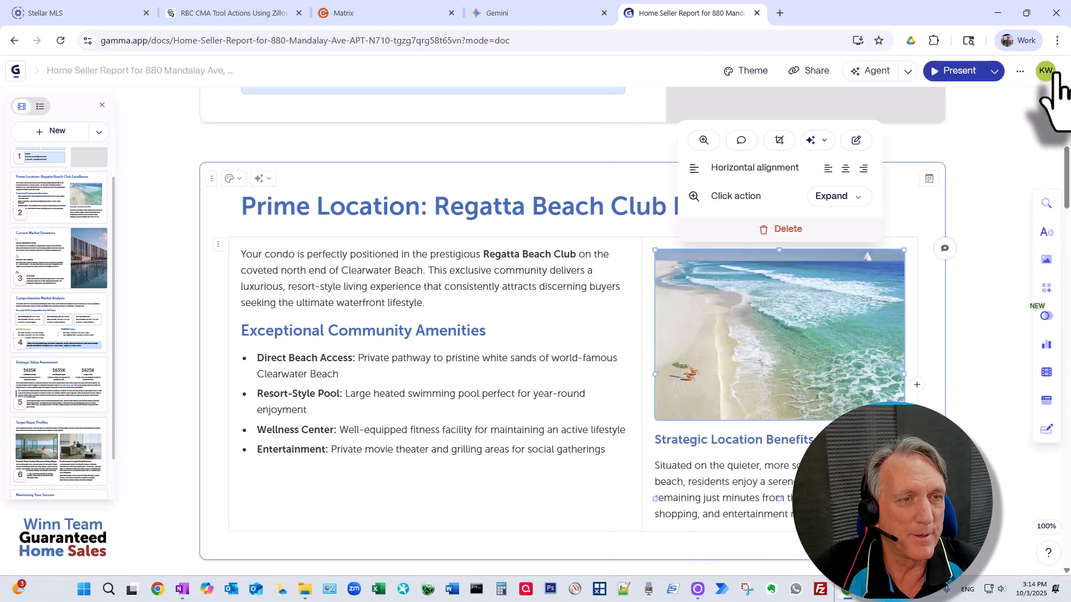
pyautogui.click(555, 494)
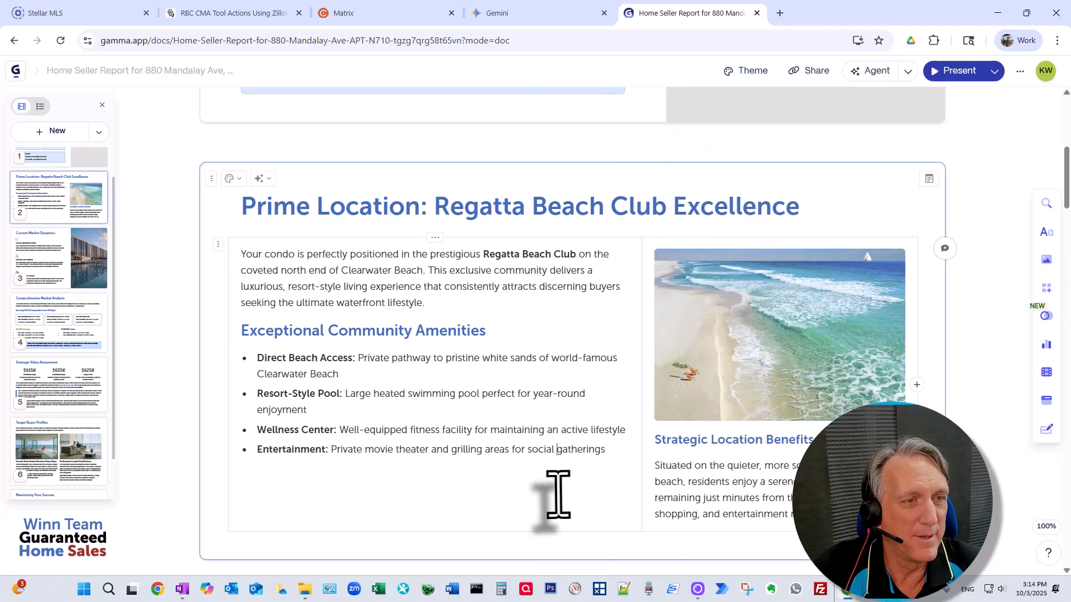
# Step: Place the accent image of two people in beach chairs in the title card's empty image slot
pyautogui.scroll(6, 813, 324)
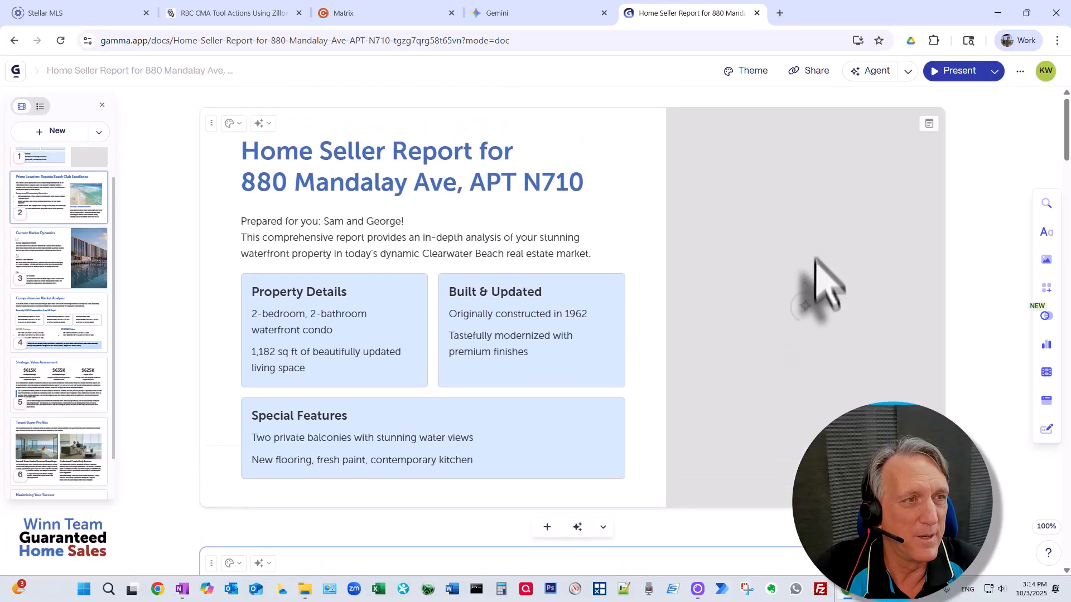
pyautogui.rightClick(812, 244)
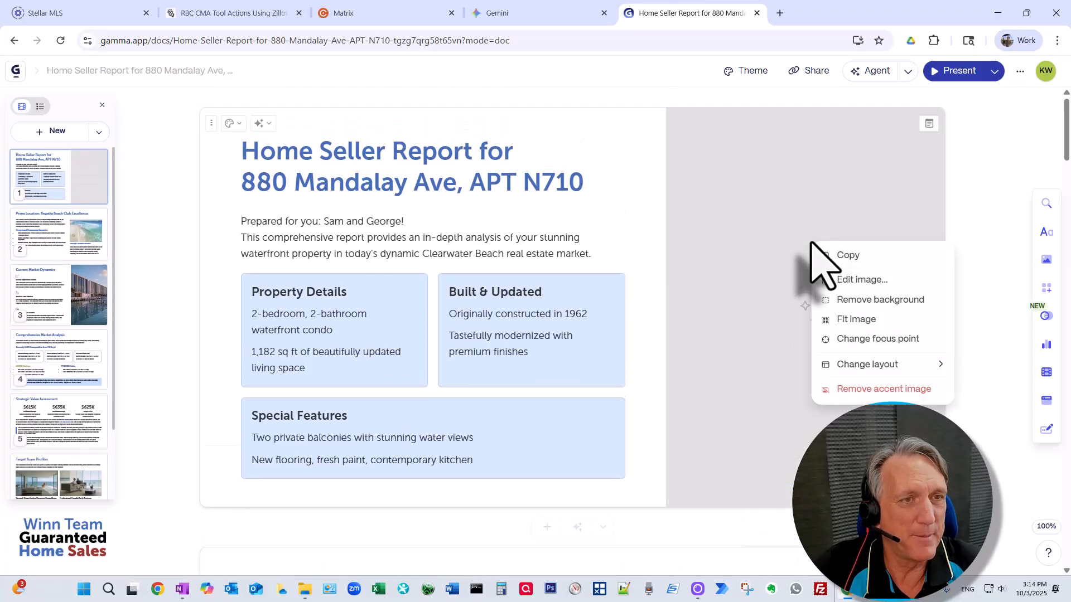
pyautogui.click(851, 279)
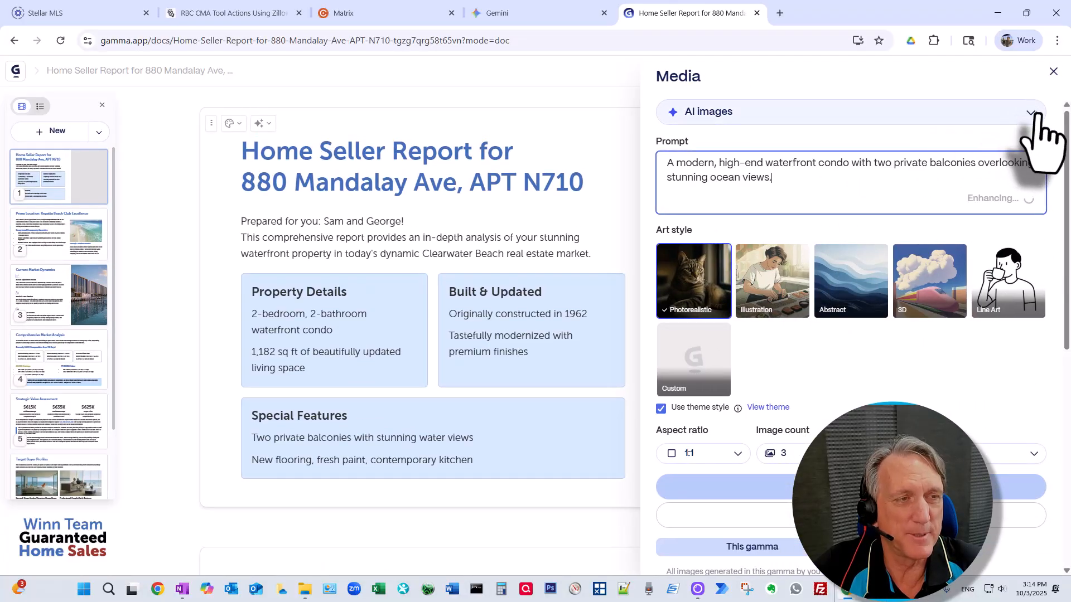
pyautogui.click(1031, 113)
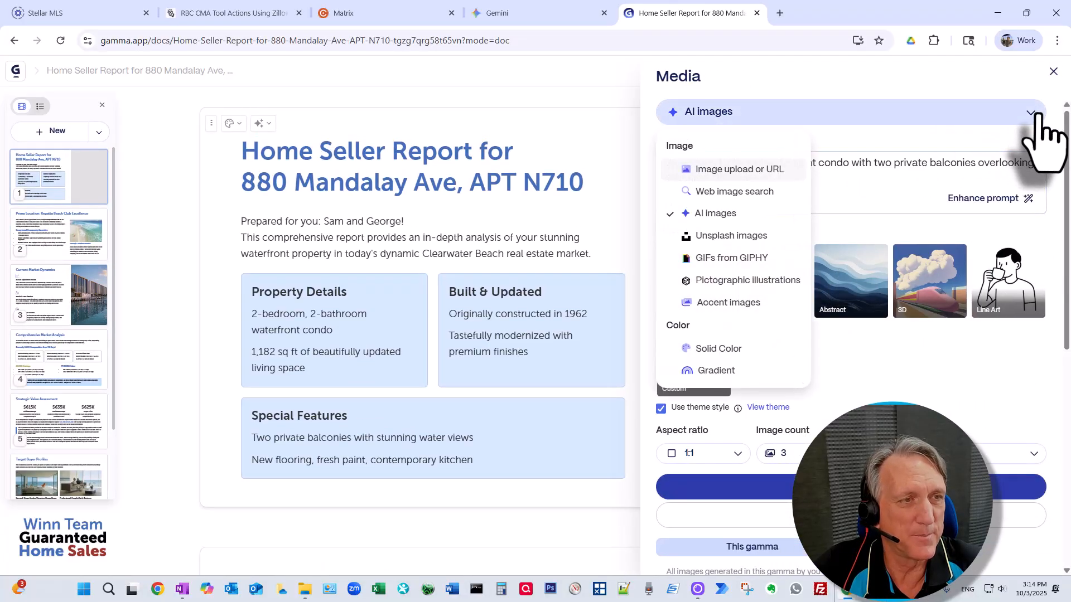
pyautogui.click(749, 301)
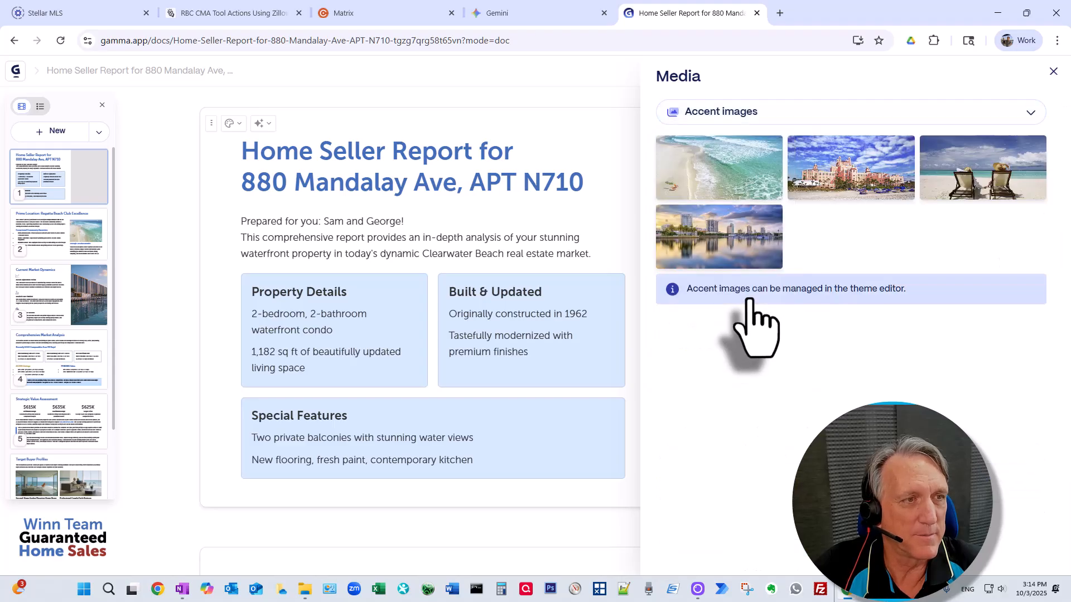
pyautogui.click(981, 173)
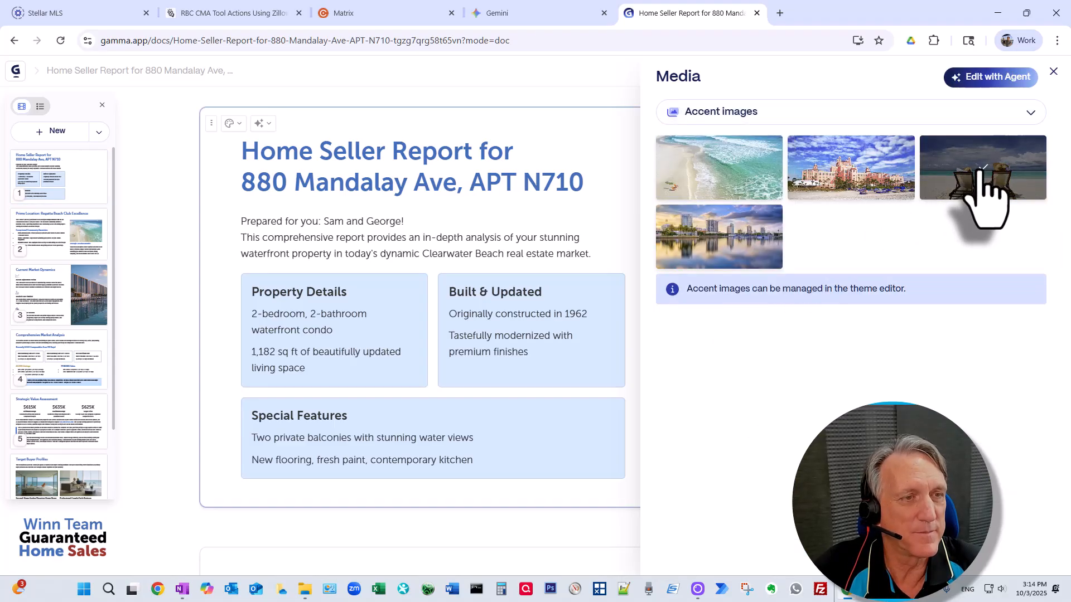
pyautogui.click(1054, 72)
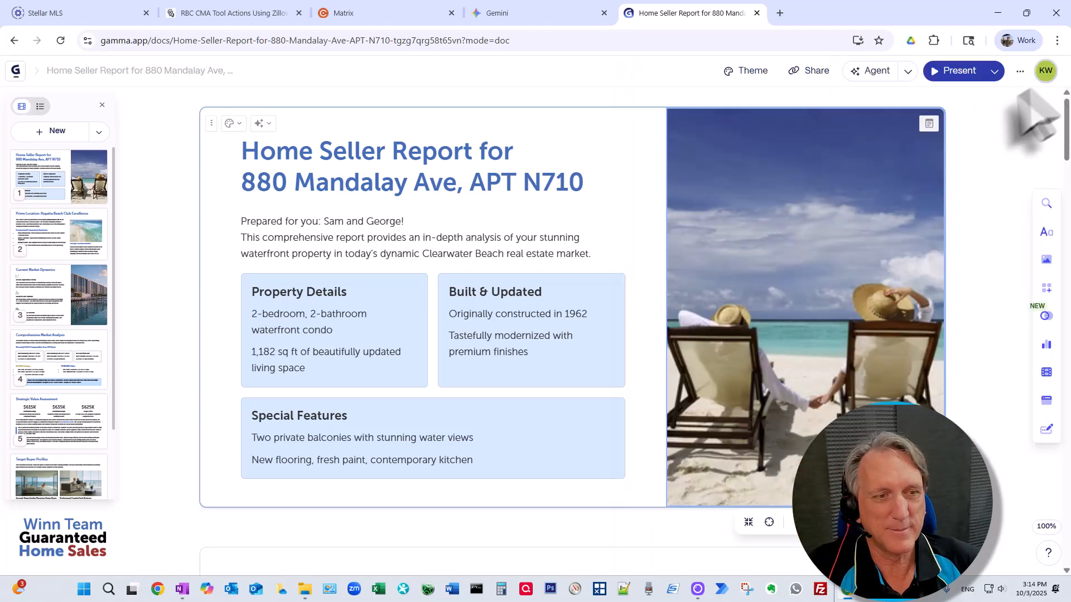
# Step: Copy the report's anyone-with-the-link view URL from Share and open a new Incognito window
pyautogui.scroll(-15, 754, 304)
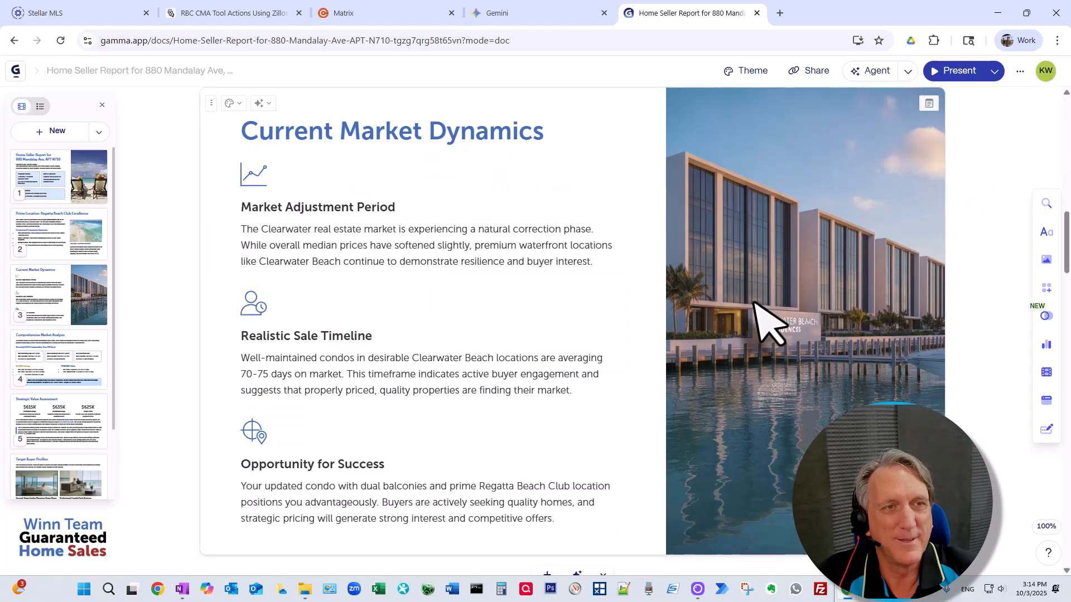
pyautogui.scroll(-3, 754, 304)
pyautogui.scroll(8, 753, 301)
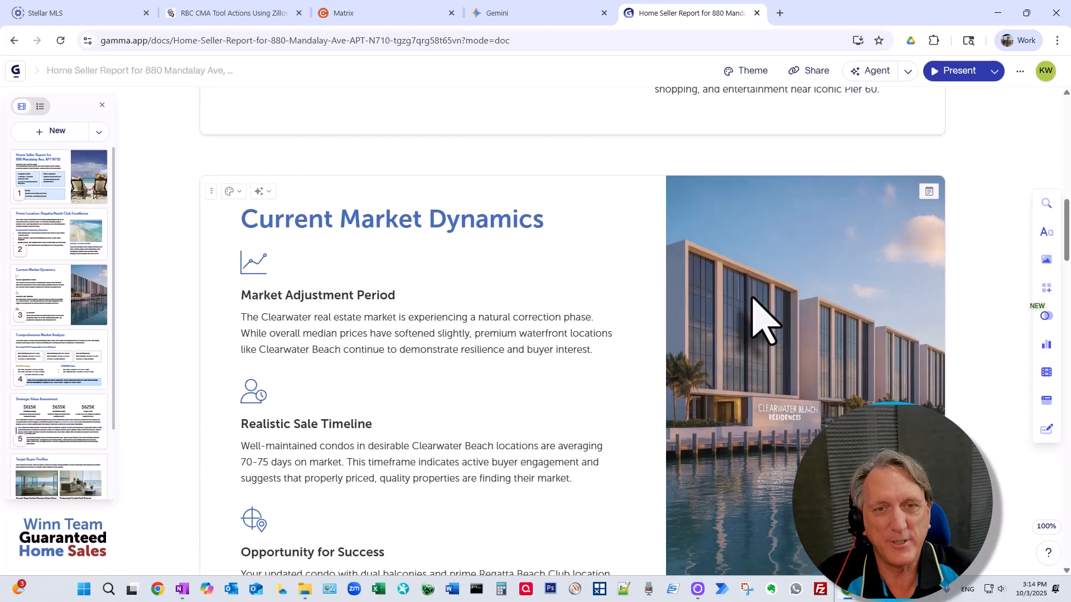
pyautogui.scroll(10, 752, 299)
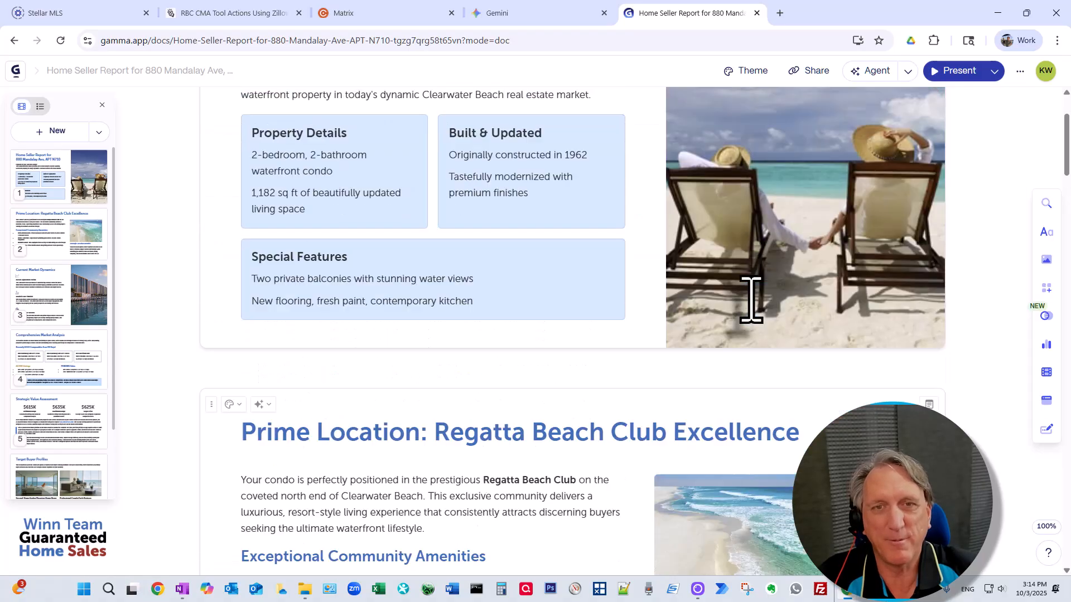
pyautogui.scroll(-1, 760, 316)
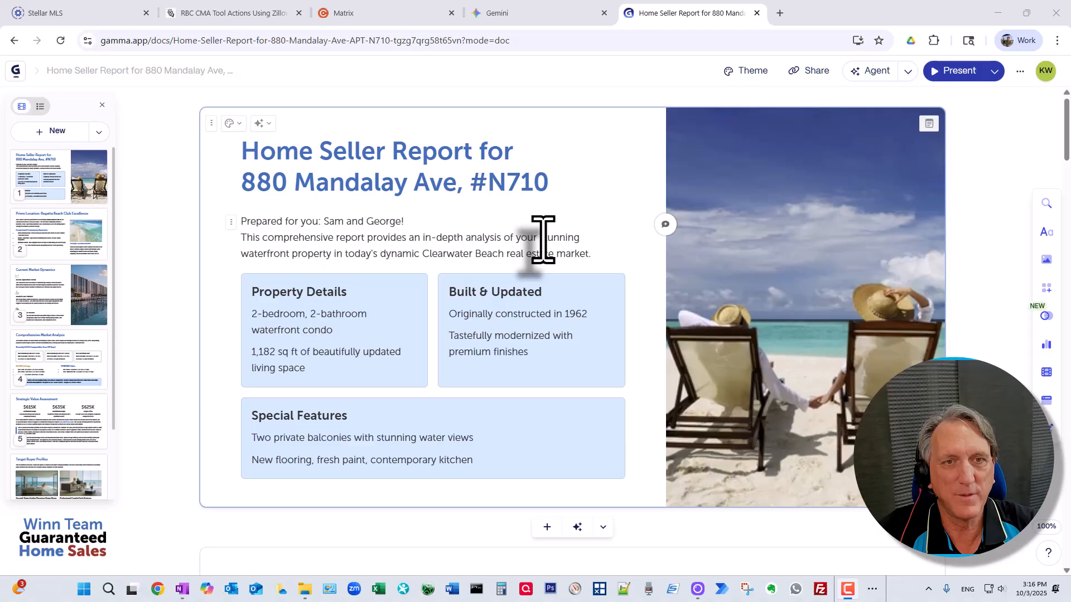
pyautogui.click(803, 71)
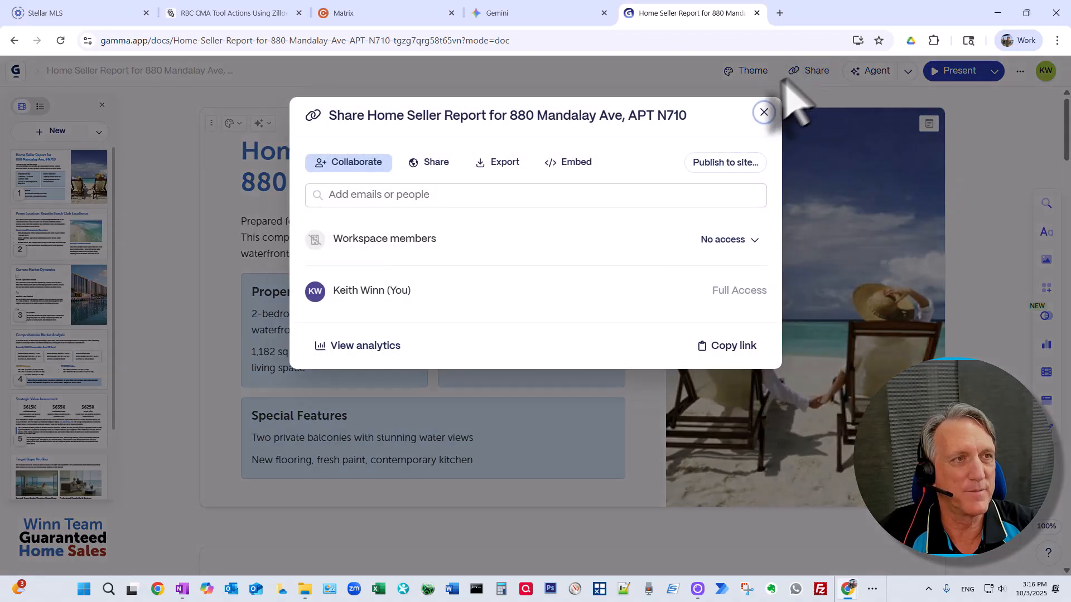
pyautogui.click(428, 163)
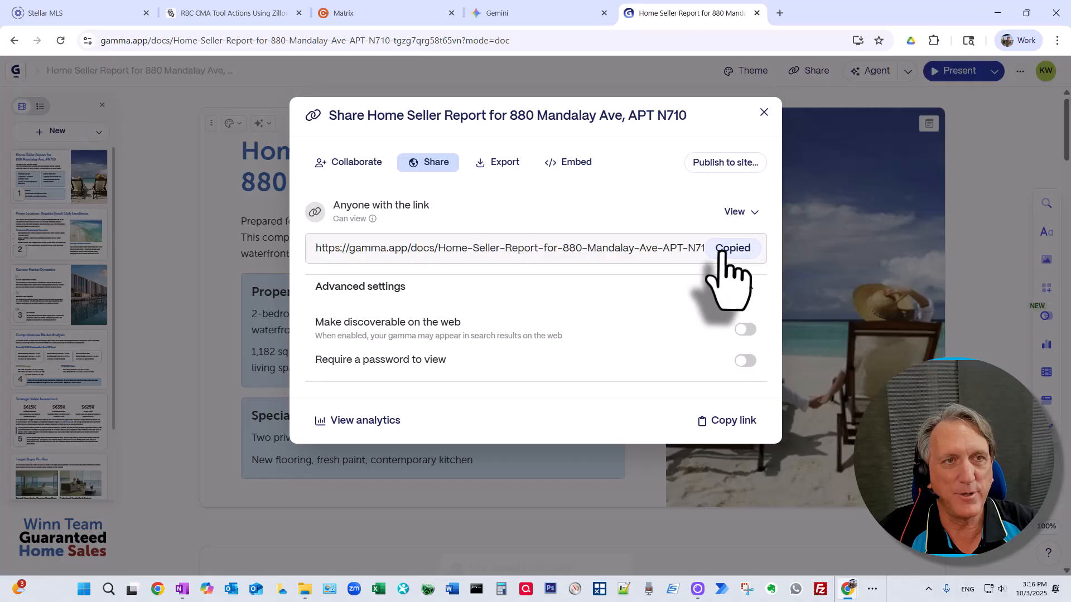
pyautogui.click(1056, 40)
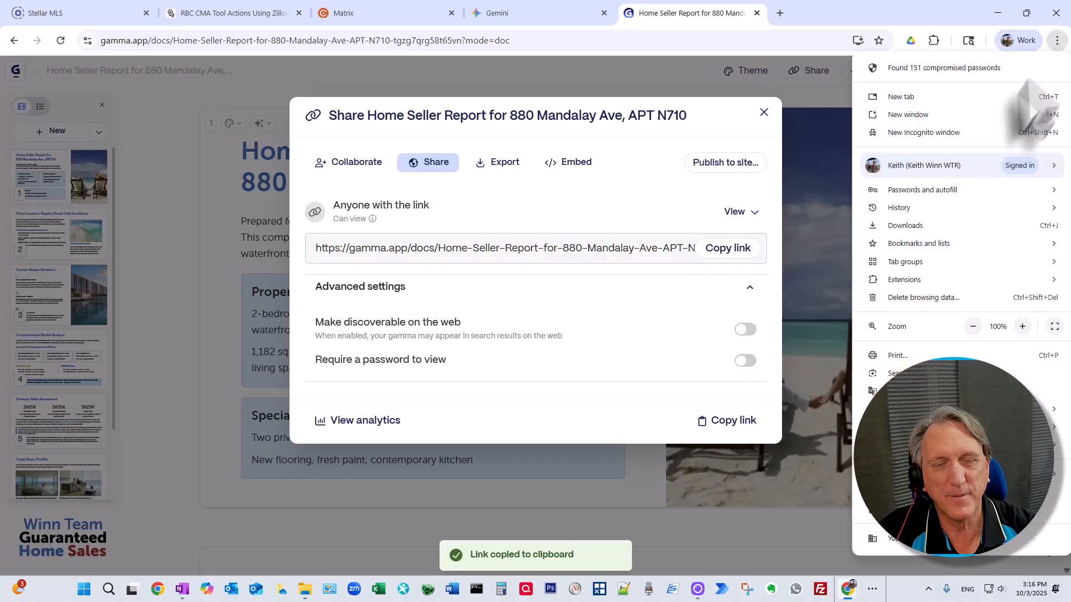
pyautogui.click(964, 132)
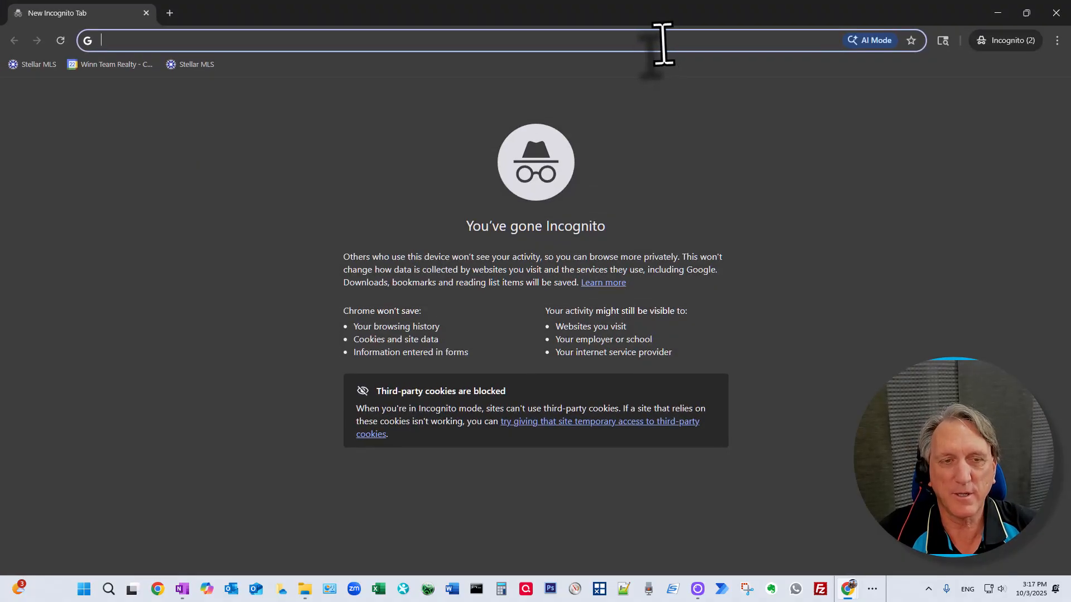
# Step: Paste the copied link into the Incognito window and load the view-only report
pyautogui.hotkey('ctrl', 'v')
pyautogui.press('Return')
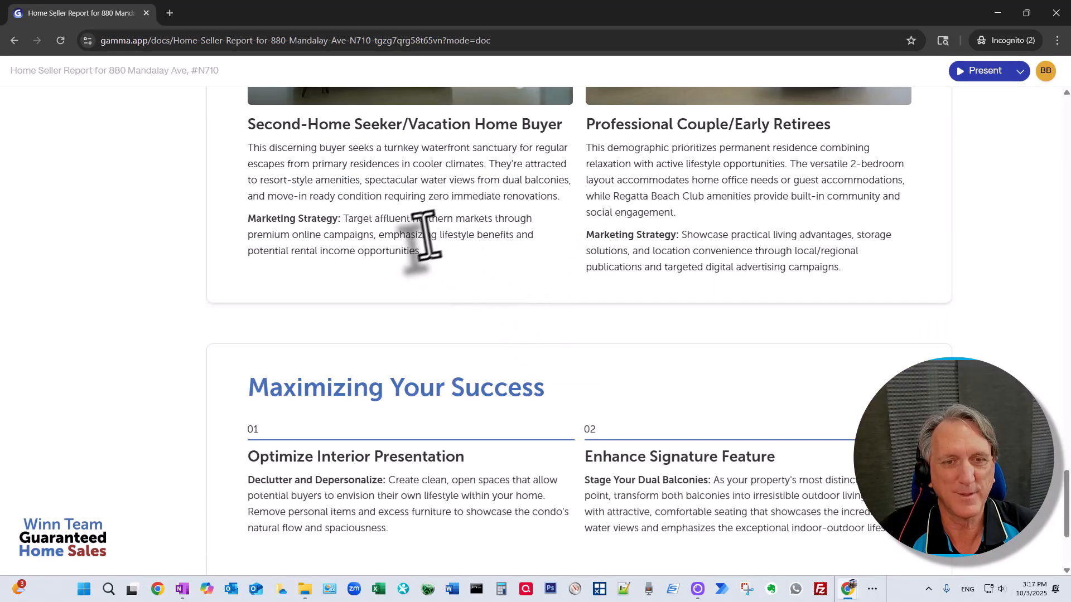
pyautogui.scroll(-3, 636, 290)
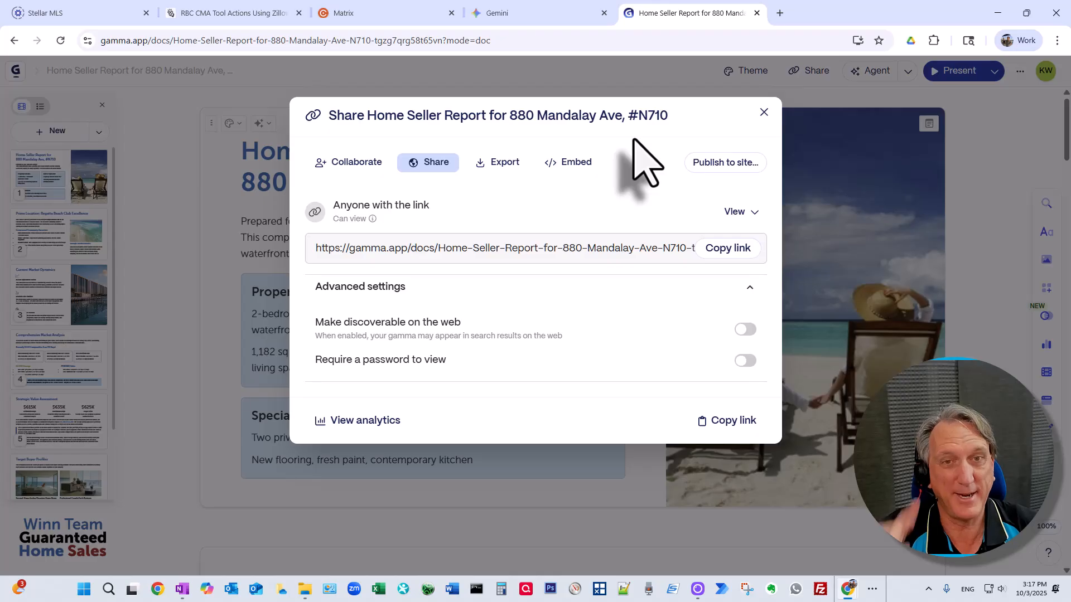
# Step: Review the PDF, PowerPoint, Google Slides and PNG export options, then open the report's analytics
pyautogui.click(502, 166)
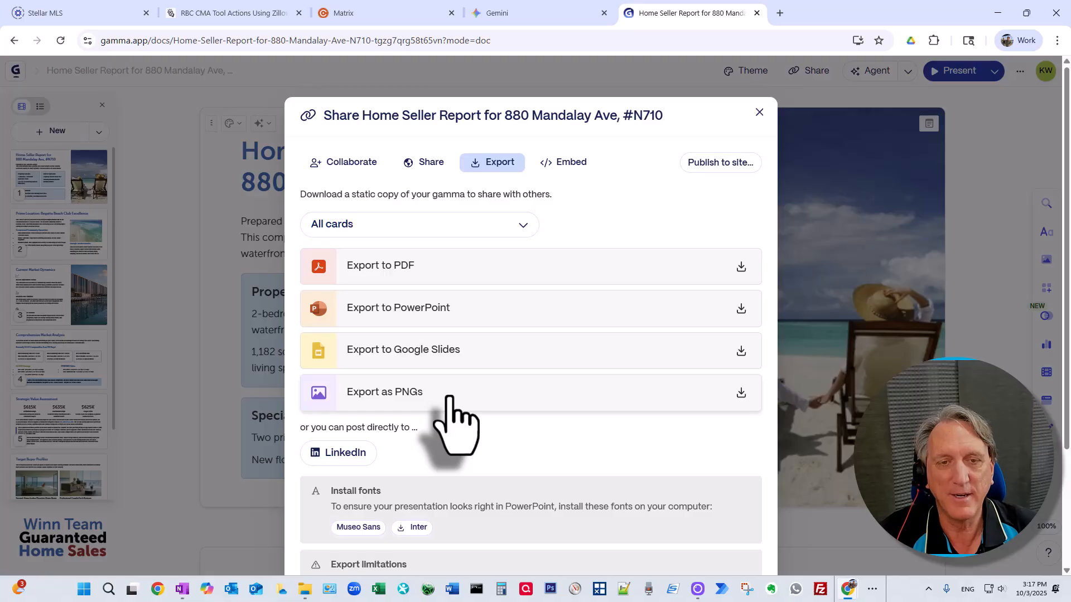
pyautogui.scroll(-3, 449, 413)
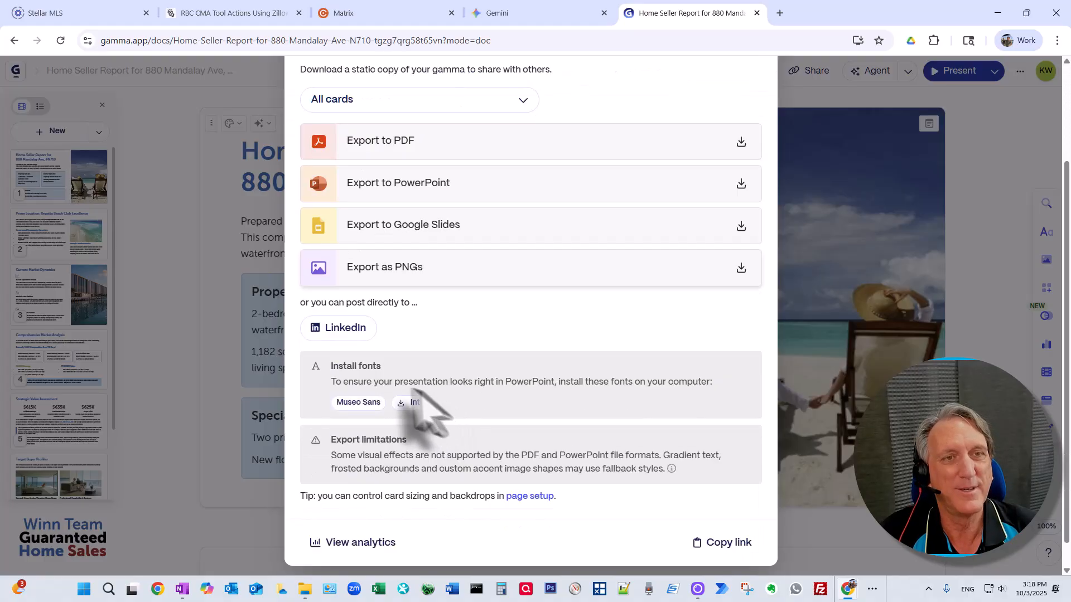
pyautogui.click(481, 267)
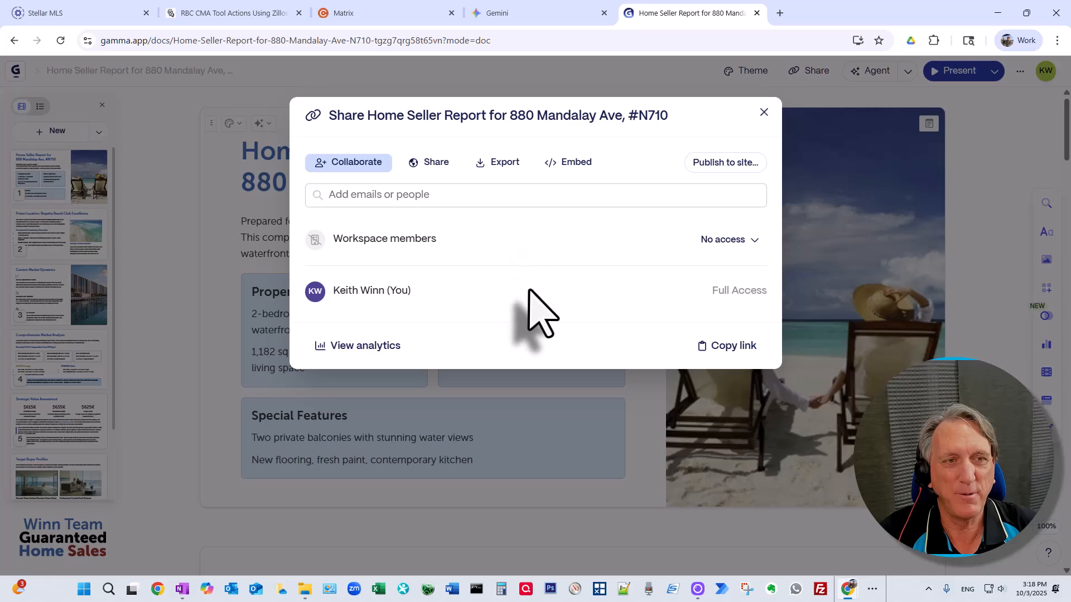
pyautogui.click(363, 346)
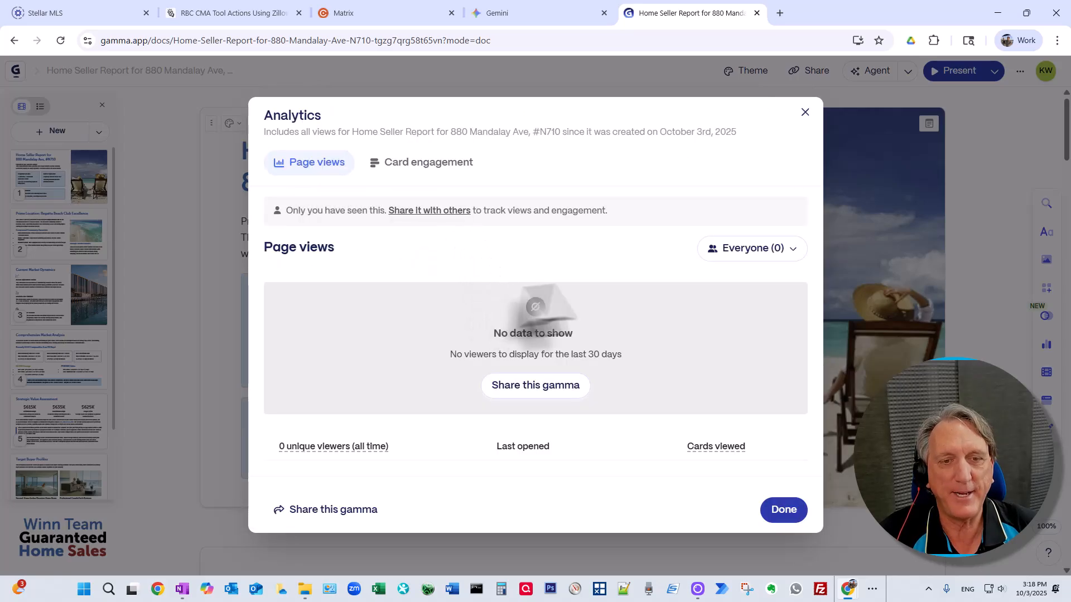